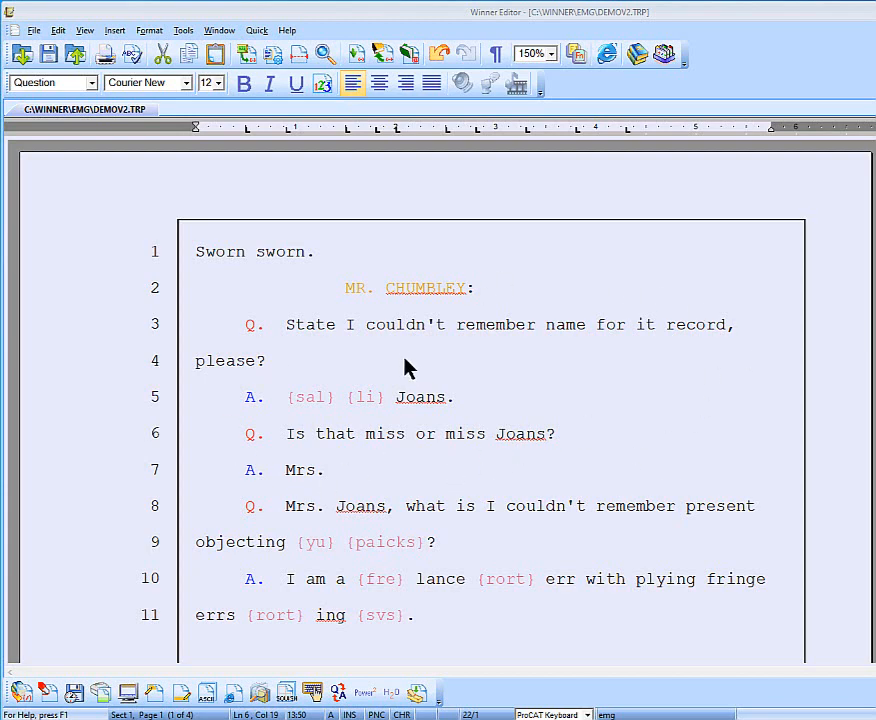
{"action": "left_click", "coordinate": [183, 32]}
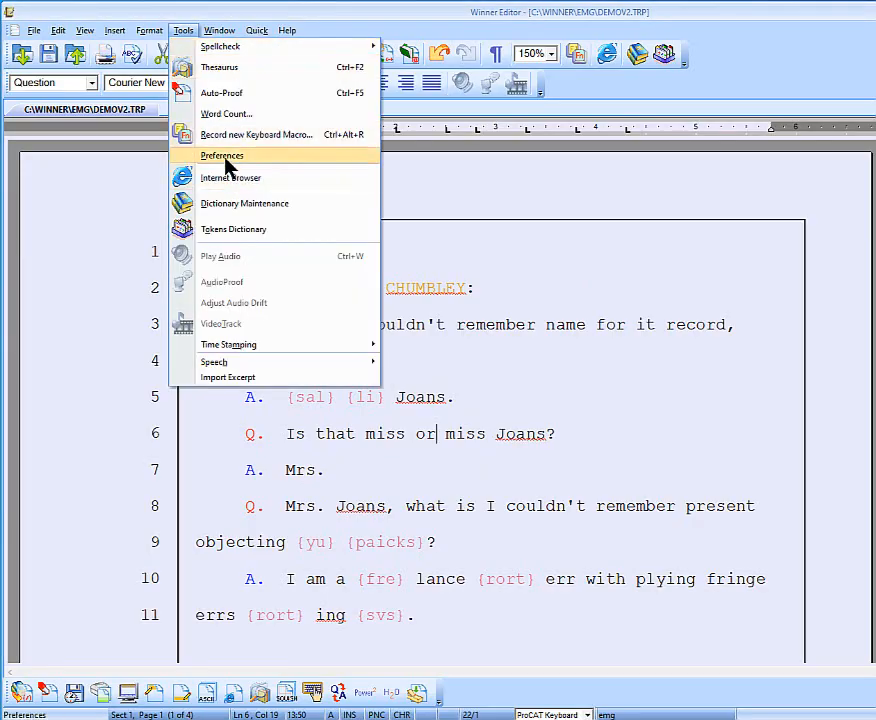
{"action": "left_click", "coordinate": [227, 167]}
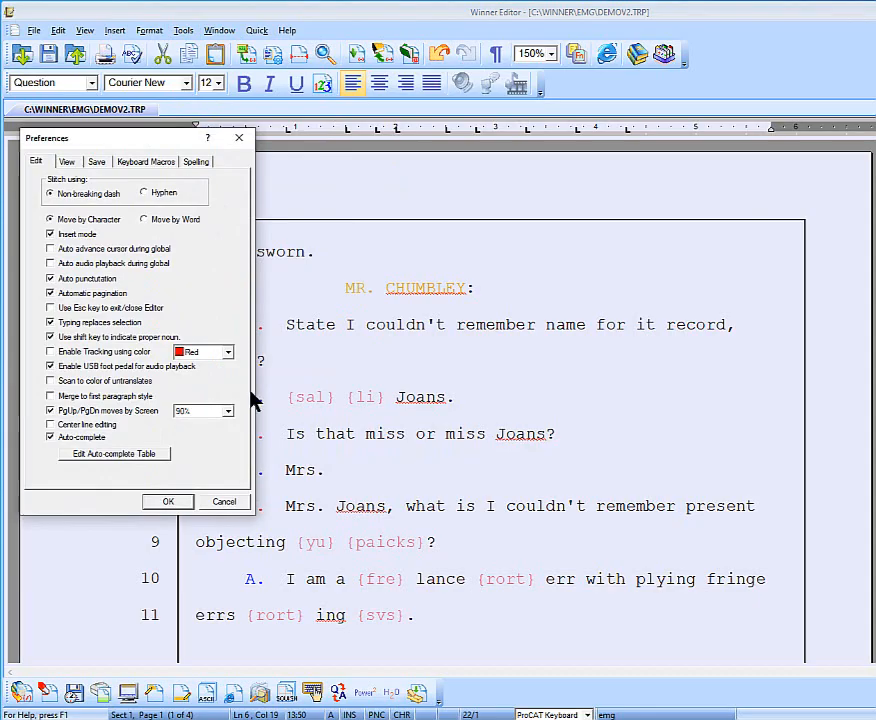
{"action": "left_click_drag", "start_coordinate": [147, 146], "coordinate": [437, 174]}
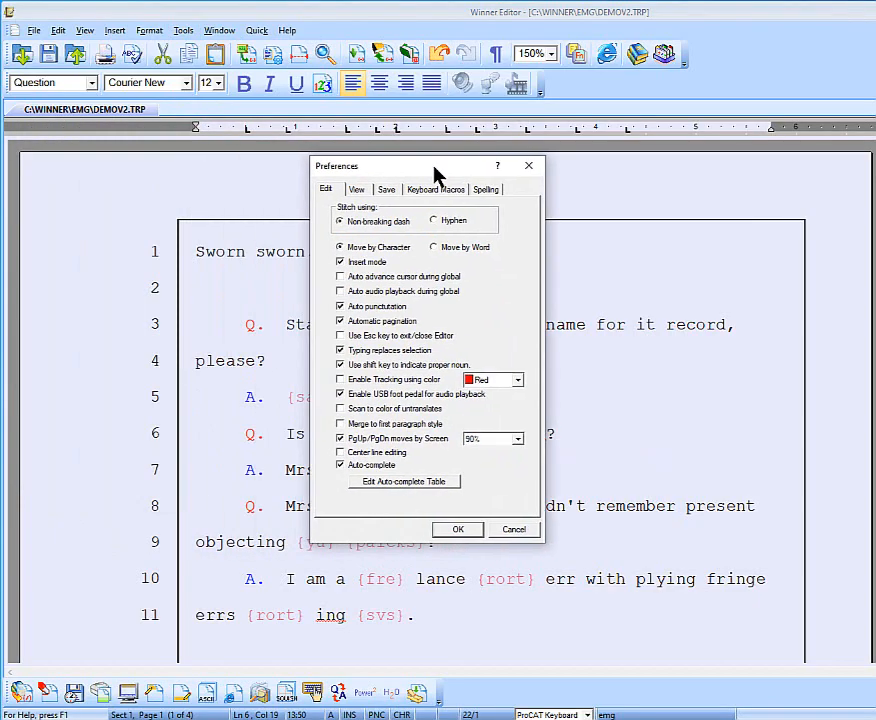
{"action": "left_click", "coordinate": [529, 166]}
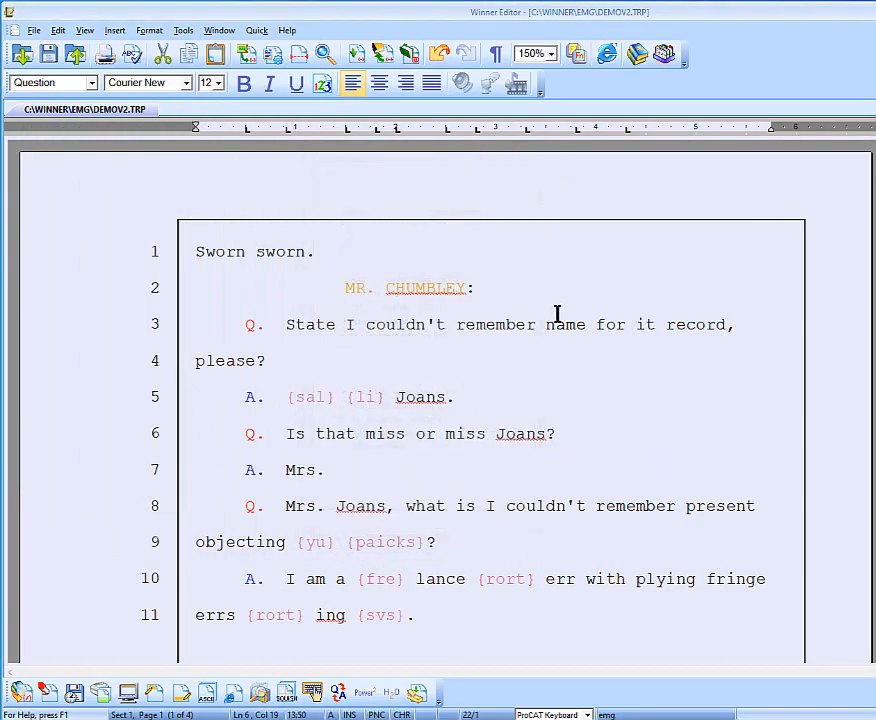
Set the editor preferences to Move by Word after placing the cursor in "name" on line 3.
{"action": "left_click", "coordinate": [554, 326]}
{"action": "left_click", "coordinate": [183, 31]}
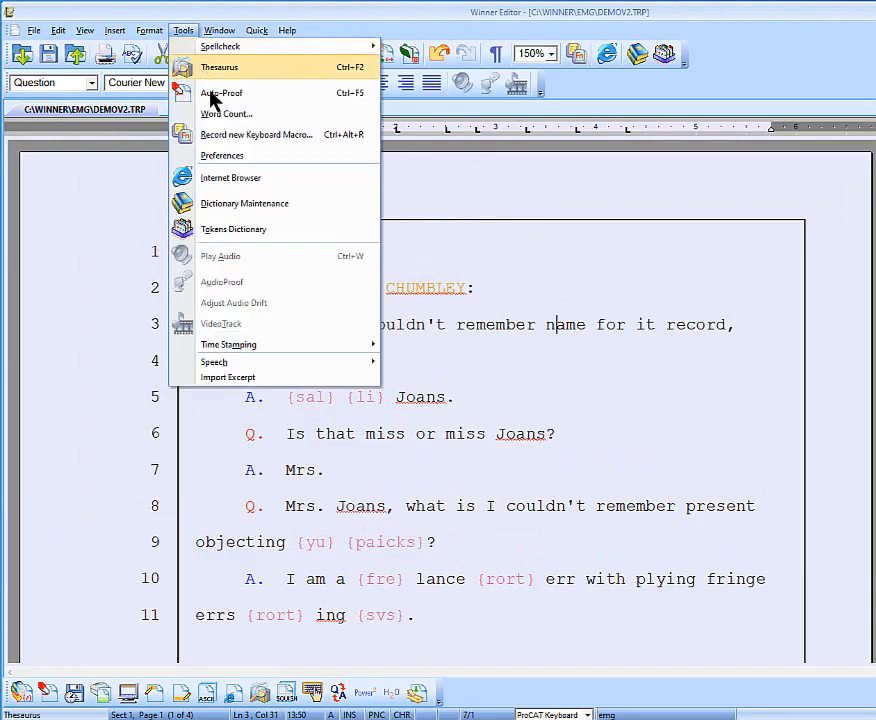
{"action": "left_click", "coordinate": [220, 159]}
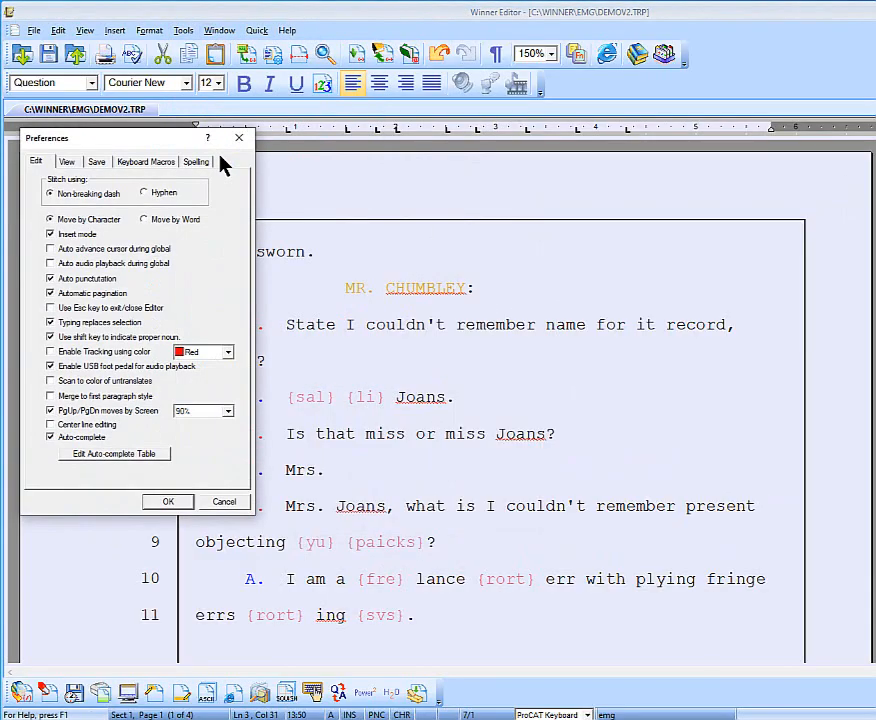
{"action": "left_click_drag", "start_coordinate": [123, 138], "coordinate": [507, 171]}
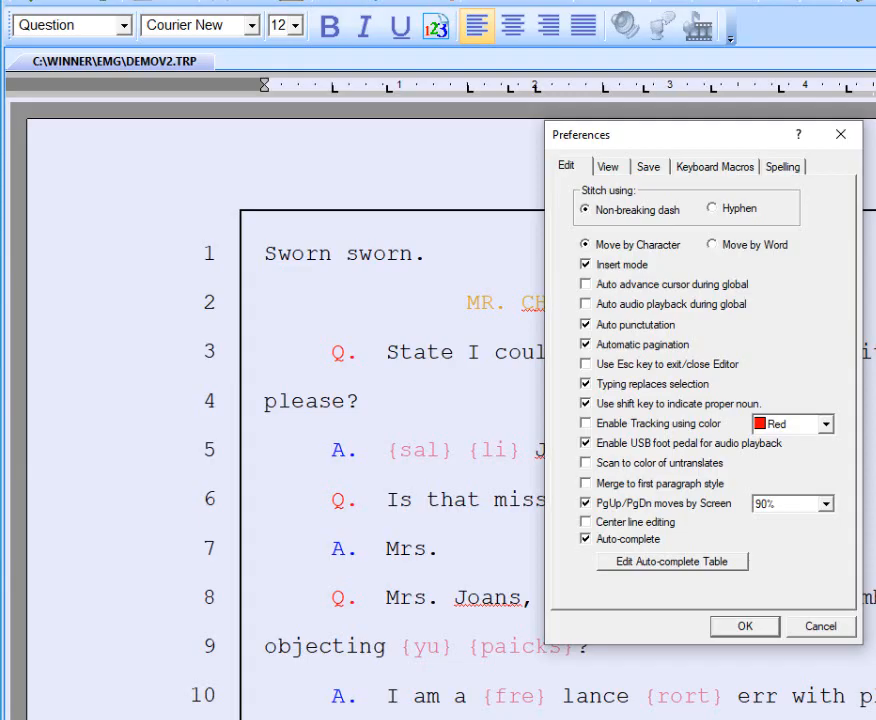
{"action": "left_click", "coordinate": [712, 245]}
{"action": "left_click", "coordinate": [742, 627]}
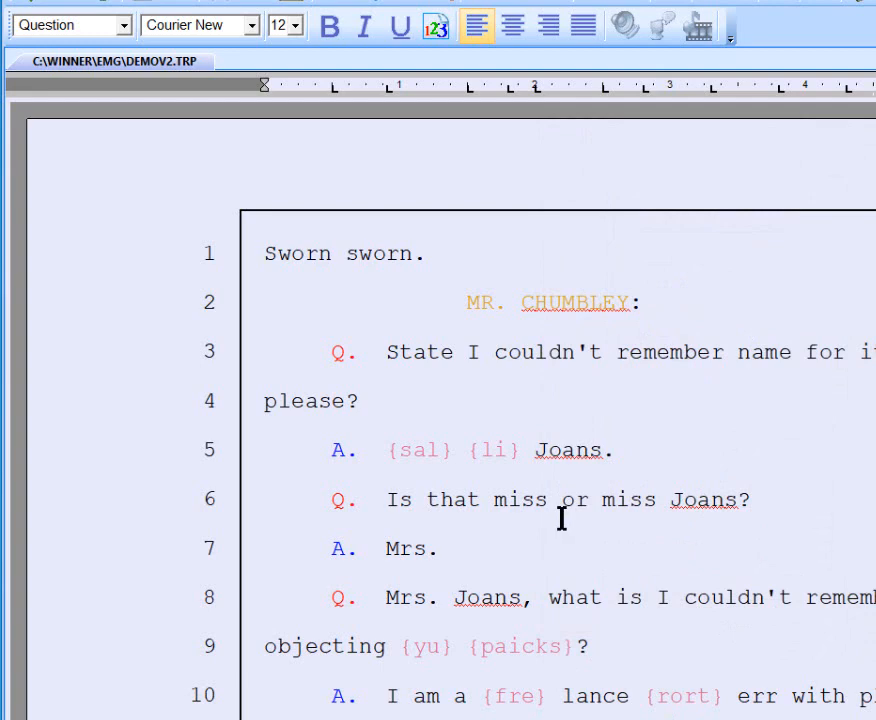
Move the cursor word by word forward and back along line 3 to test the movement setting.
{"action": "key", "text": "ctrl+Right"}
{"action": "key", "text": "ctrl+Right"}
{"action": "key", "text": "ctrl+Left"}
{"action": "key", "text": "ctrl+Left"}
{"action": "key", "text": "ctrl+Left"}
Check the cursor movement option in the editing preferences and close them.
{"action": "left_click", "coordinate": [243, 0]}
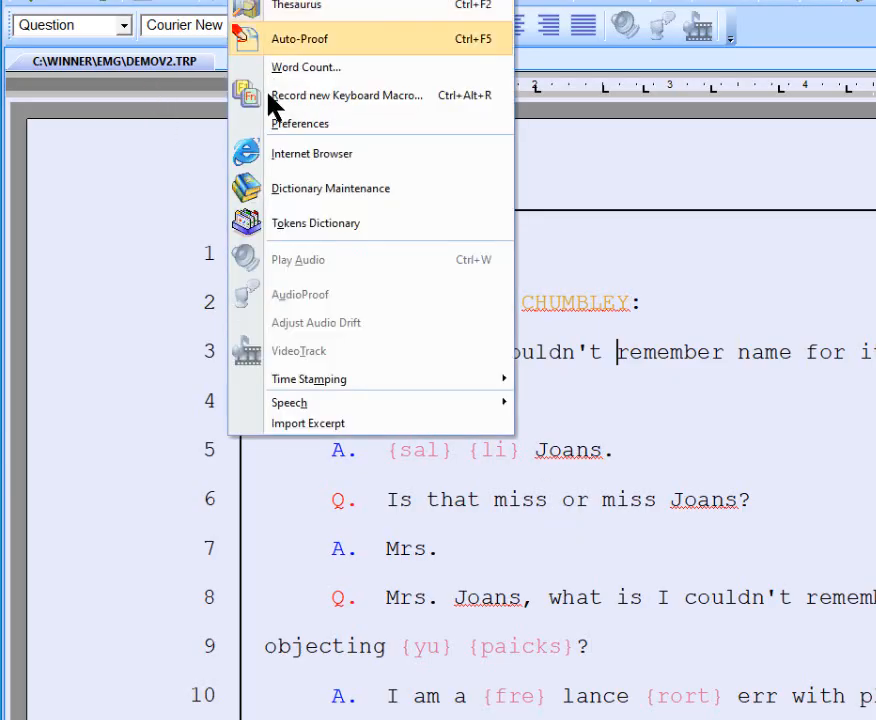
{"action": "left_click", "coordinate": [266, 123]}
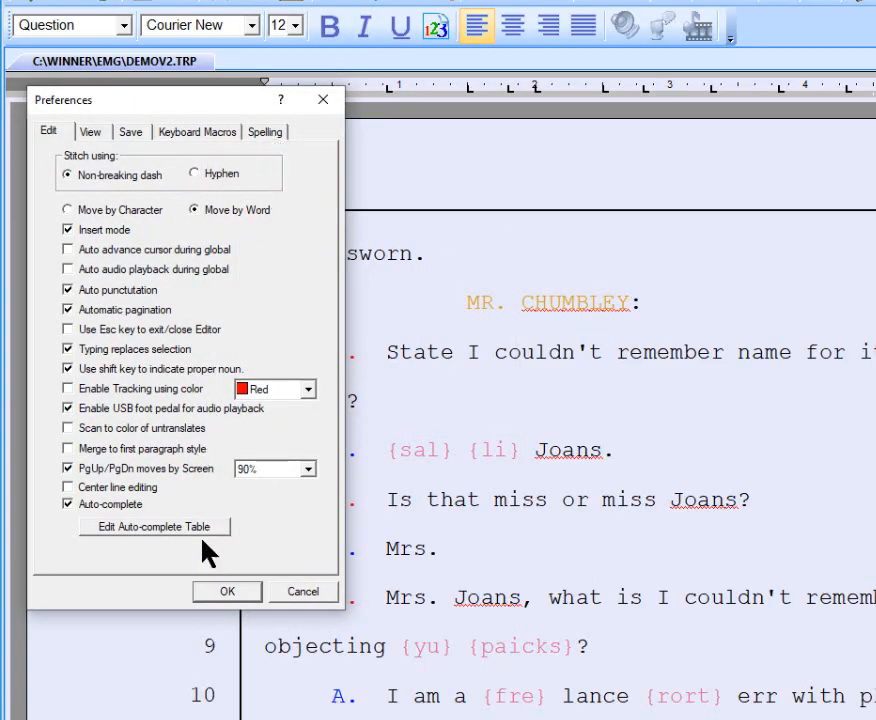
{"action": "left_click", "coordinate": [216, 596]}
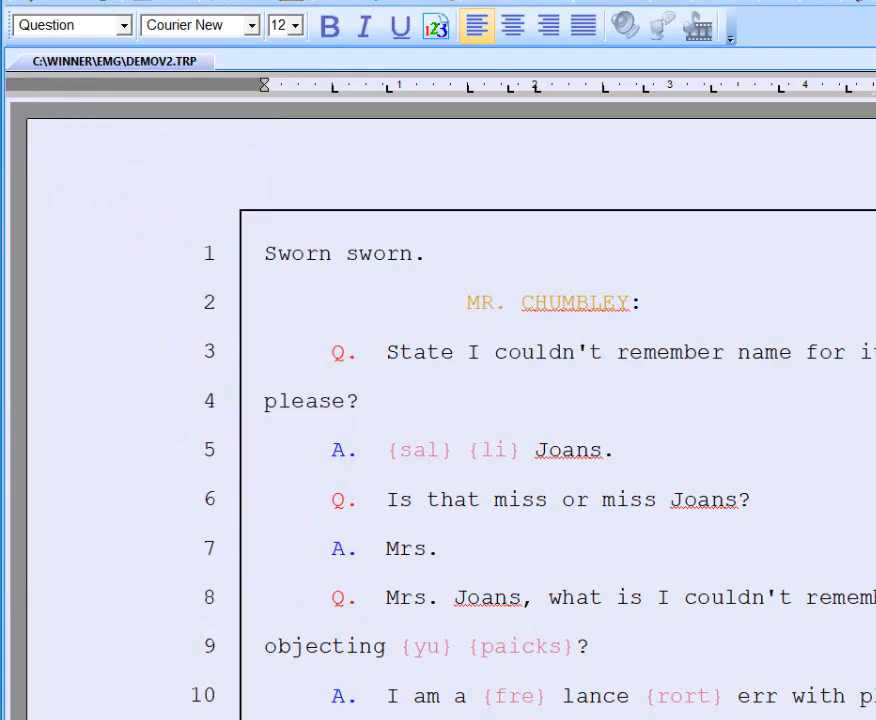
Compare plain and word-by-word cursor movement forward and back along line 3.
{"action": "key", "text": "Right"}
{"action": "key", "text": "Right"}
{"action": "key", "text": "Right"}
{"action": "key", "text": "Right"}
{"action": "key", "text": "Right"}
{"action": "key", "text": "Left"}
{"action": "key", "text": "Left"}
{"action": "key", "text": "Left"}
{"action": "key", "text": "Left"}
{"action": "key", "text": "Right"}
{"action": "key", "text": "Right"}
{"action": "key", "text": "Right"}
{"action": "key", "text": "Right"}
{"action": "key", "text": "Right"}
{"action": "key", "text": "Right"}
{"action": "key", "text": "Right"}
{"action": "key", "text": "Right"}
{"action": "key", "text": "Right"}
{"action": "key", "text": "Right"}
{"action": "key", "text": "Right"}
{"action": "key", "text": "Right"}
{"action": "key", "text": "Right"}
{"action": "key", "text": "Right"}
{"action": "key", "text": "ctrl+Right"}
{"action": "key", "text": "ctrl+Right"}
{"action": "key", "text": "ctrl+Right"}
{"action": "key", "text": "ctrl+Right"}
{"action": "key", "text": "ctrl+Left"}
{"action": "key", "text": "ctrl+Left"}
{"action": "key", "text": "ctrl+Left"}
Review the Insert mode option in the editing preferences, keeping the current settings.
{"action": "left_click", "coordinate": [248, 1]}
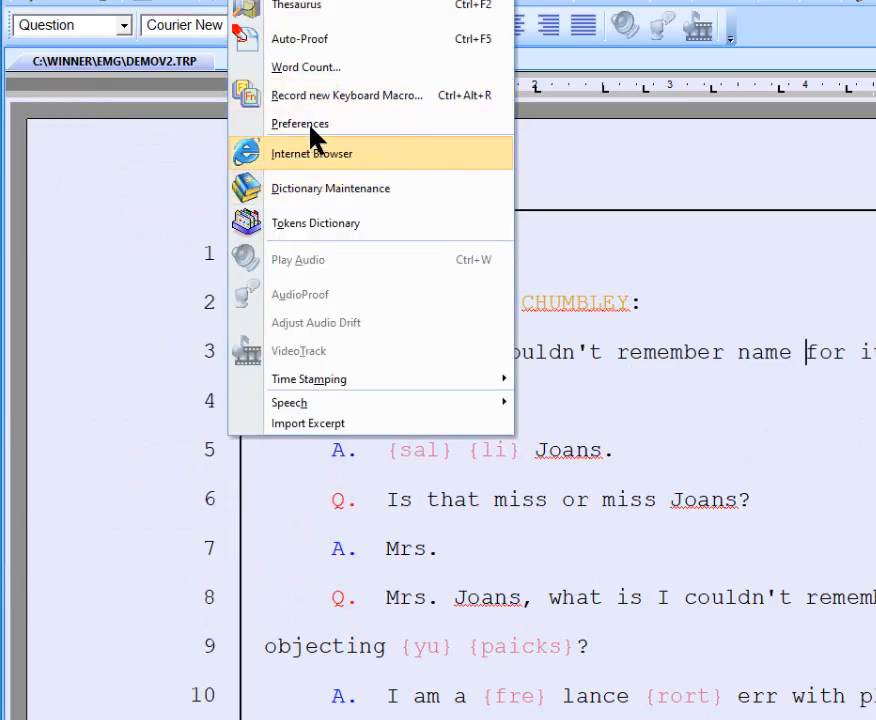
{"action": "left_click", "coordinate": [309, 123]}
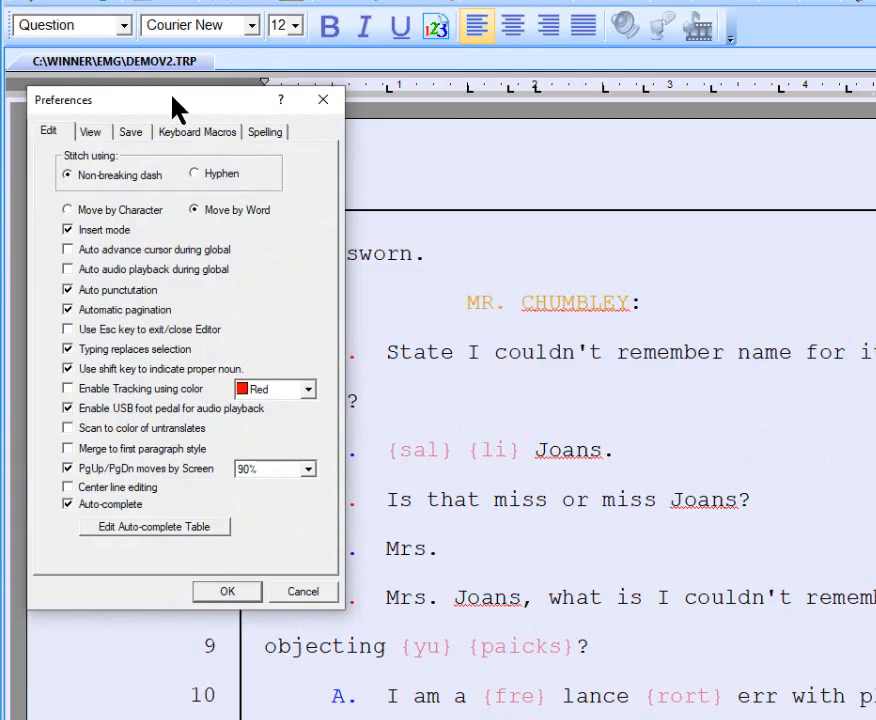
{"action": "left_click_drag", "start_coordinate": [162, 98], "coordinate": [646, 116]}
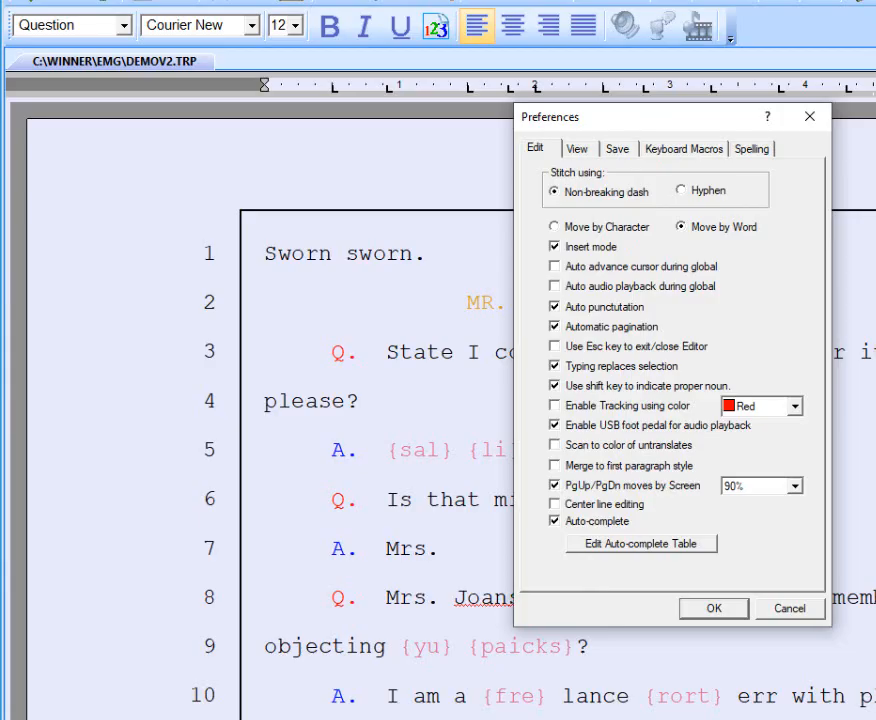
{"action": "left_click", "coordinate": [713, 608]}
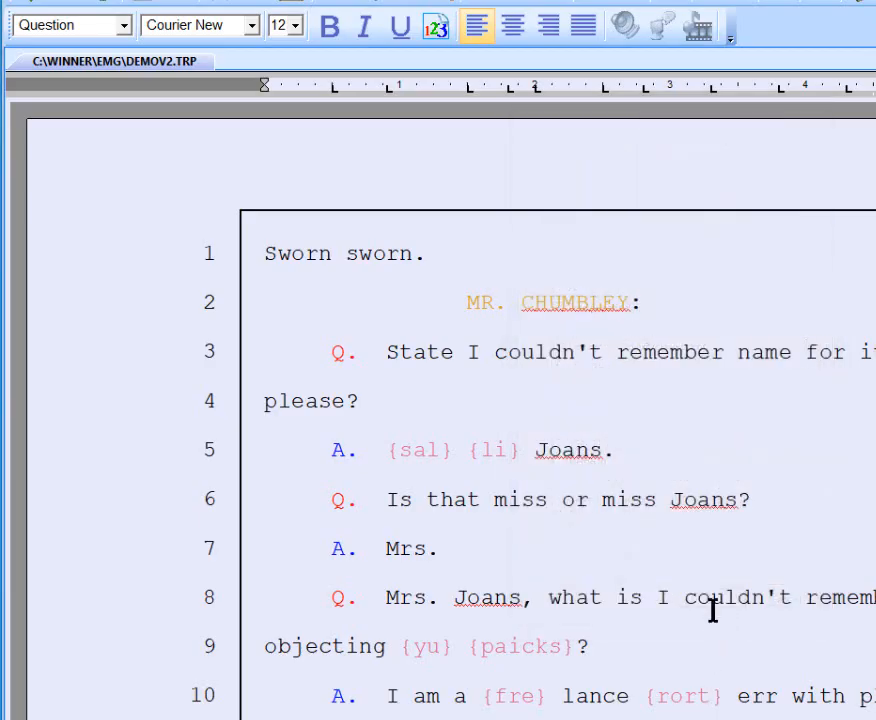
Insert "this is" before "couldn't" in line 8, then overtype "couldn't" with "fjklskth".
{"action": "left_click", "coordinate": [685, 600]}
{"action": "type", "text": "this is"}
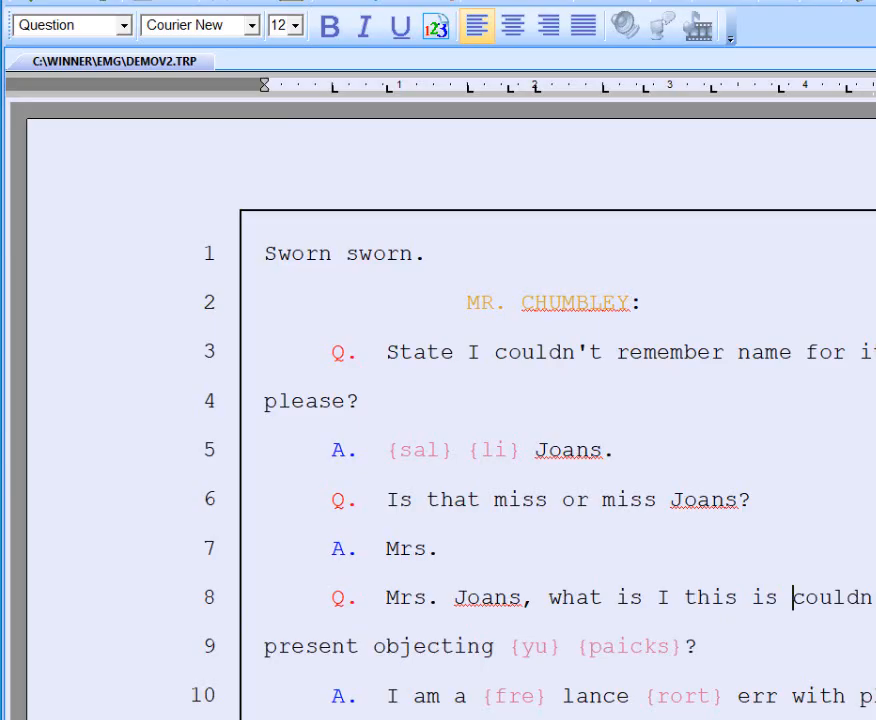
{"action": "type", "text": "fjklsk"}
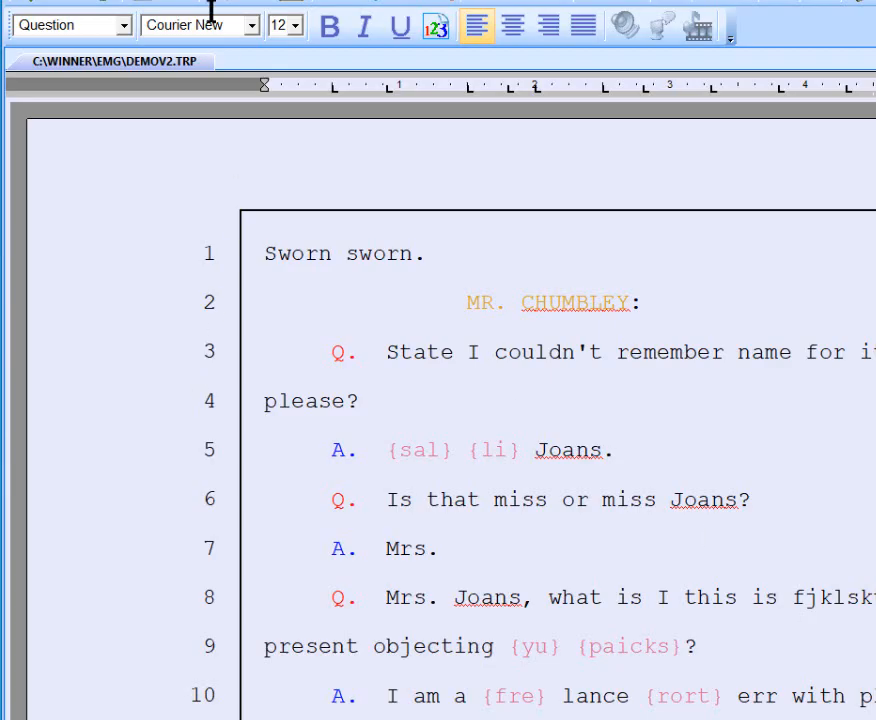
Enable Auto advance cursor during global in the editing preferences.
{"action": "left_click", "coordinate": [243, 0]}
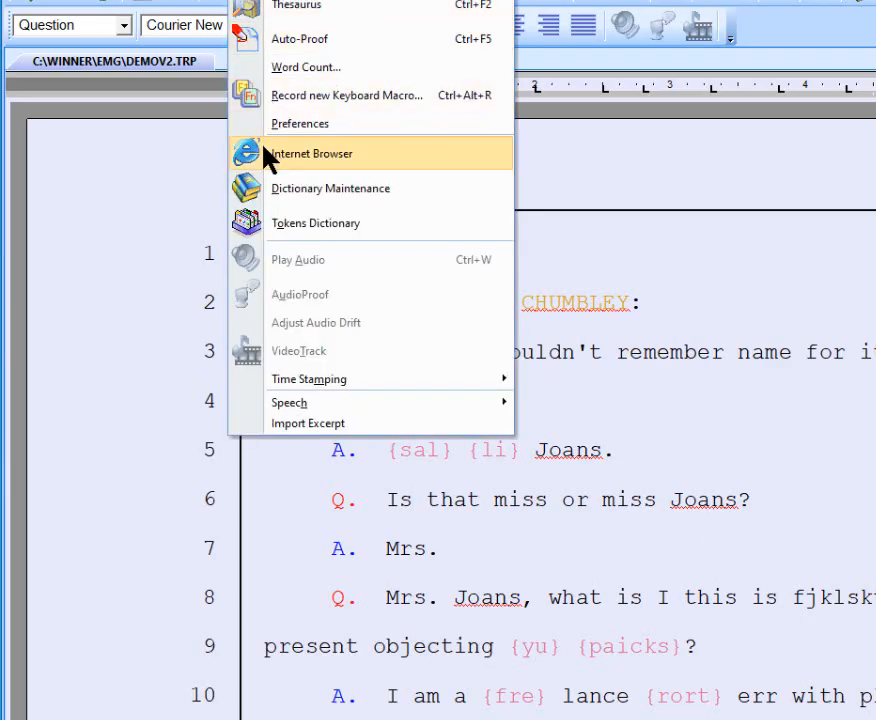
{"action": "left_click", "coordinate": [290, 124]}
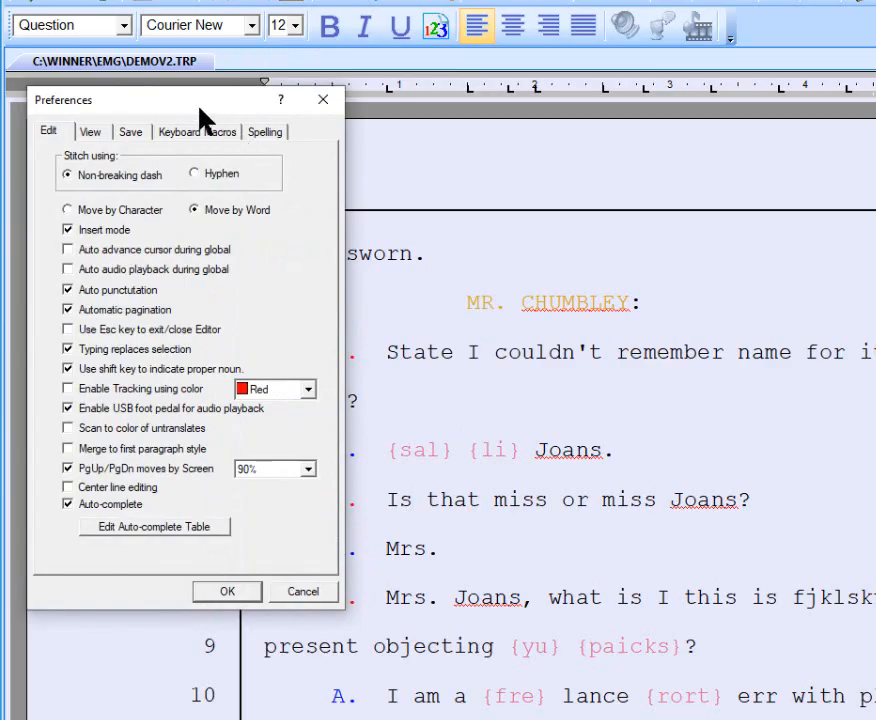
{"action": "left_click_drag", "start_coordinate": [226, 110], "coordinate": [645, 164]}
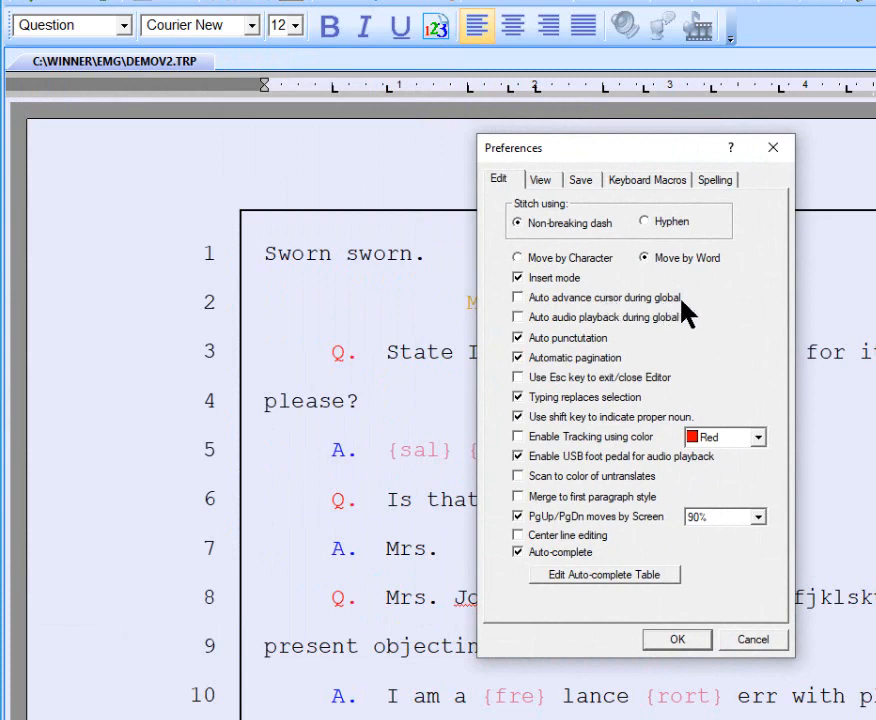
{"action": "left_click", "coordinate": [518, 298]}
{"action": "left_click", "coordinate": [672, 639]}
Globally define the untranslates {sal} {li} as the suggested first name in the job dictionary with Instant update on, then cancel the next global.
{"action": "left_click", "coordinate": [391, 338]}
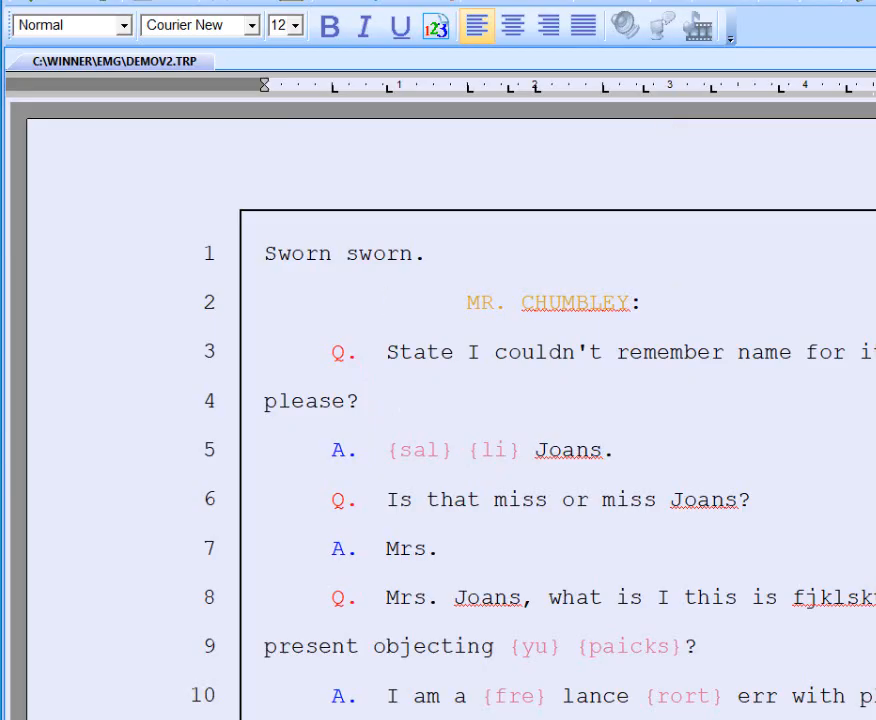
{"action": "key", "text": "F8"}
{"action": "key", "text": "ctrl+g"}
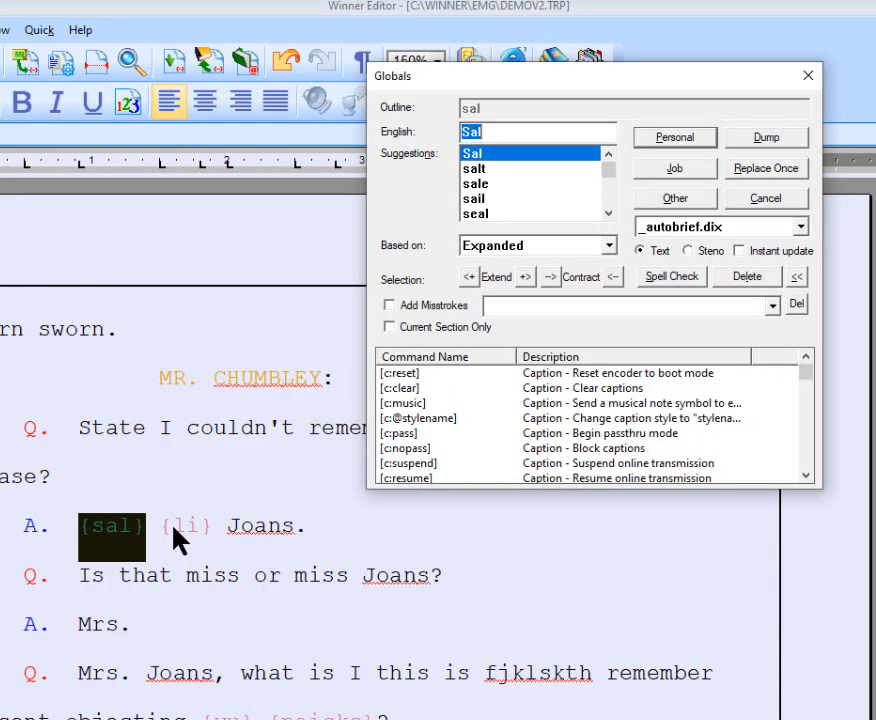
{"action": "key", "text": "shift+Right"}
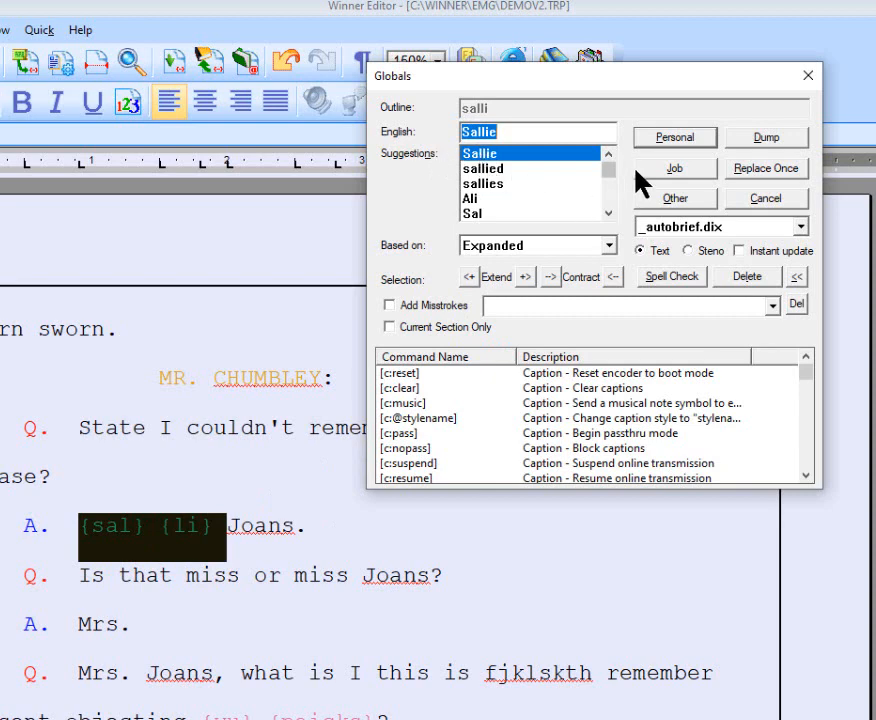
{"action": "left_click", "coordinate": [752, 250]}
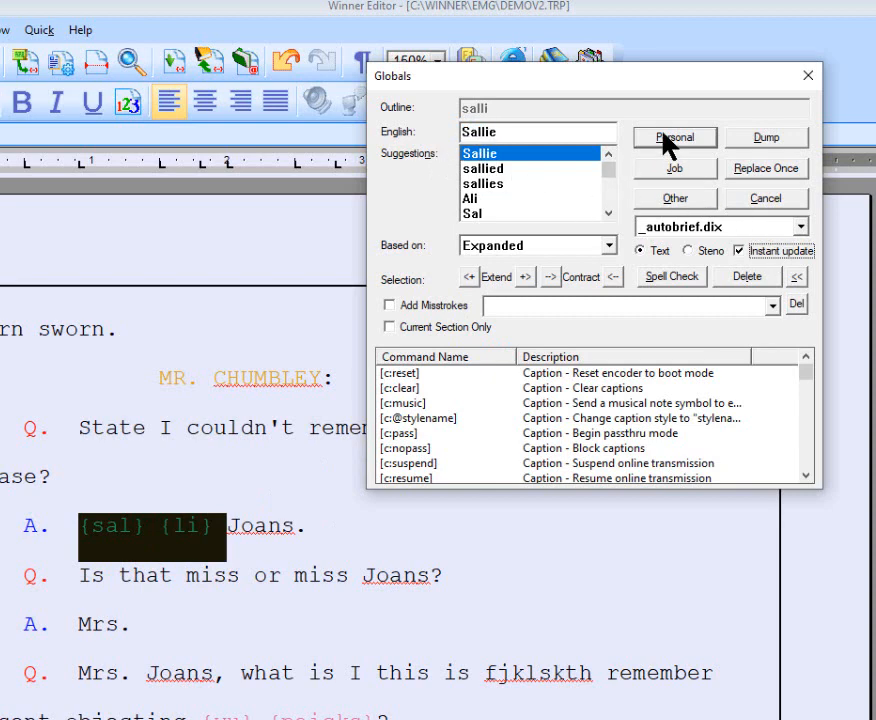
{"action": "left_click", "coordinate": [655, 182]}
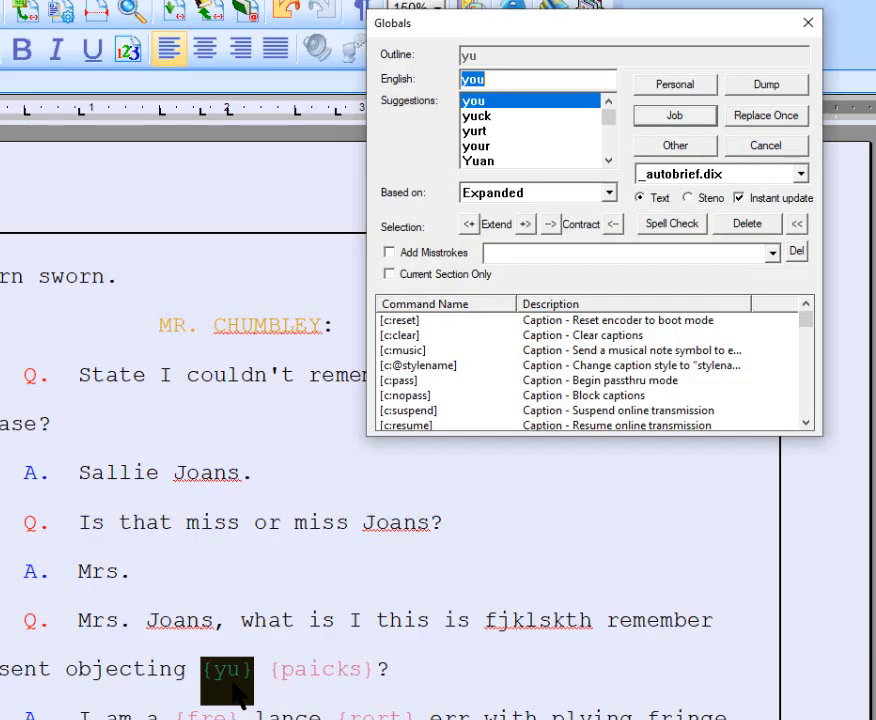
{"action": "left_click", "coordinate": [780, 152]}
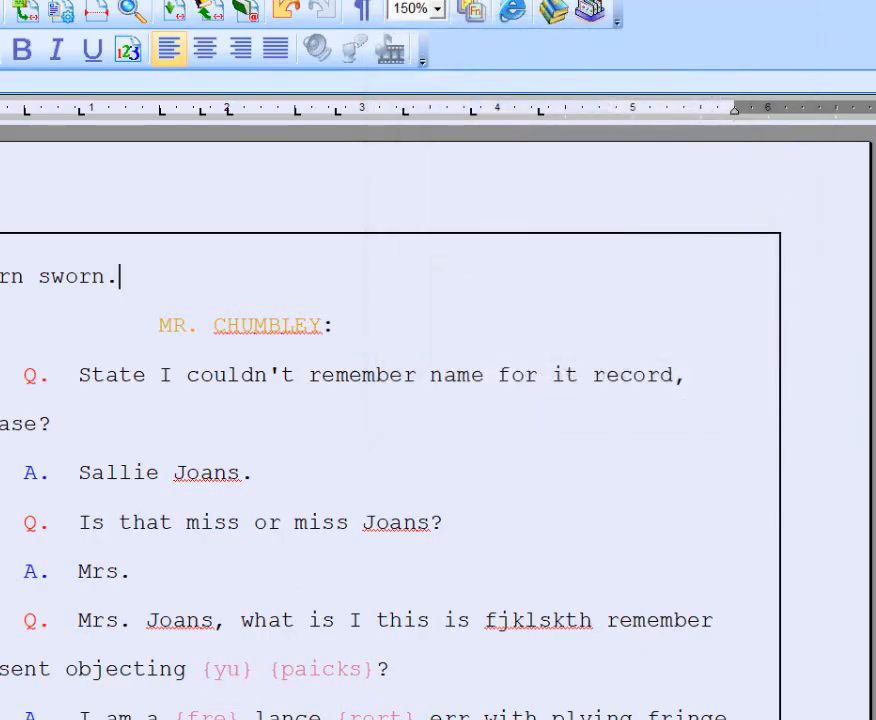
Enable Auto audio playback during global in the editing preferences.
{"action": "key", "text": "alt+t"}
{"action": "key", "text": "Down"}
{"action": "key", "text": "Down"}
{"action": "key", "text": "Down"}
{"action": "key", "text": "Down"}
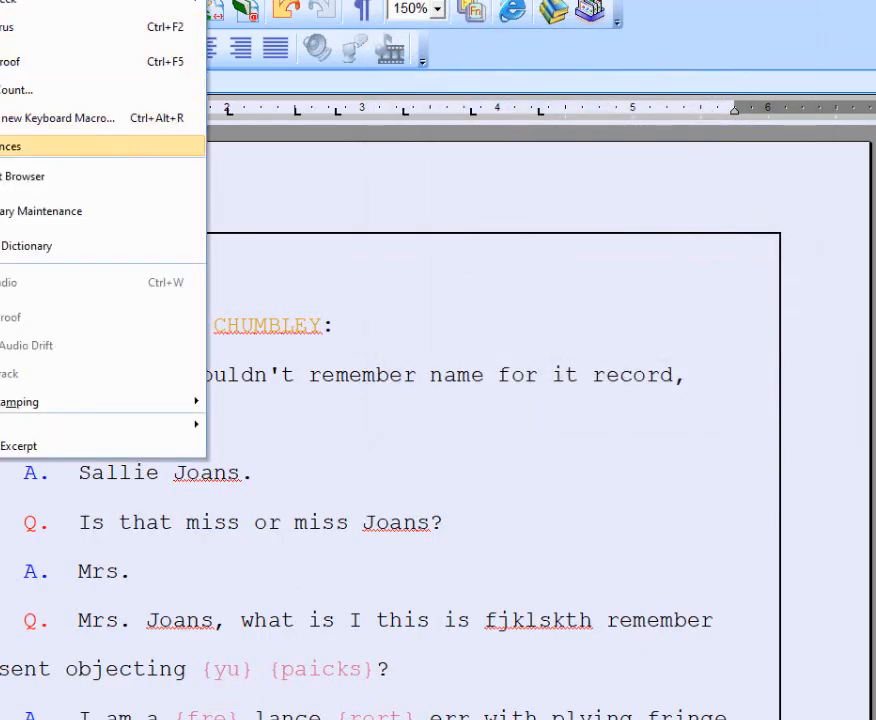
{"action": "key", "text": "Return"}
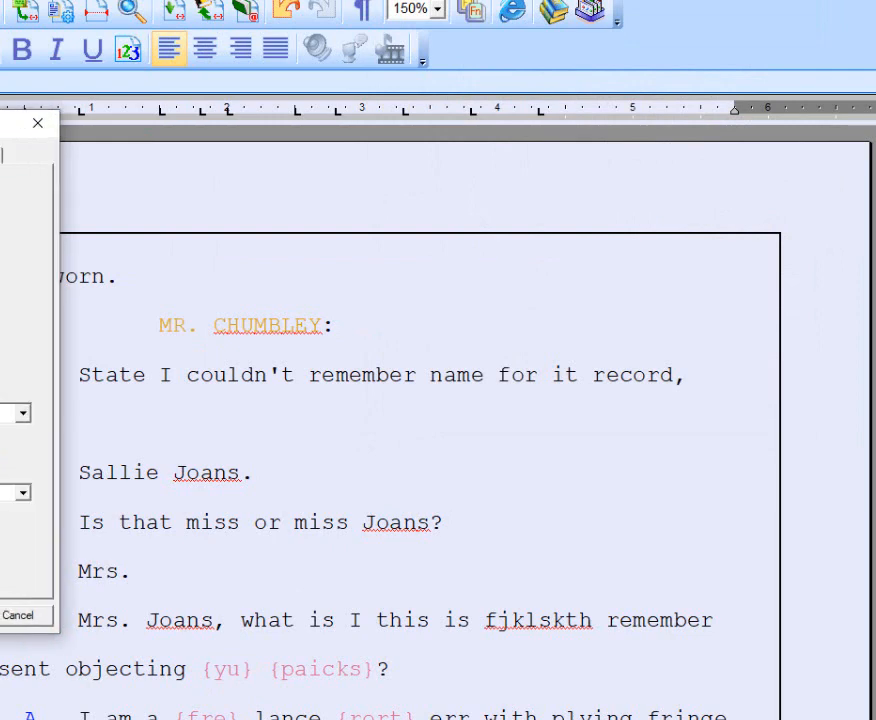
{"action": "left_click_drag", "start_coordinate": [0, 128], "coordinate": [337, 108]}
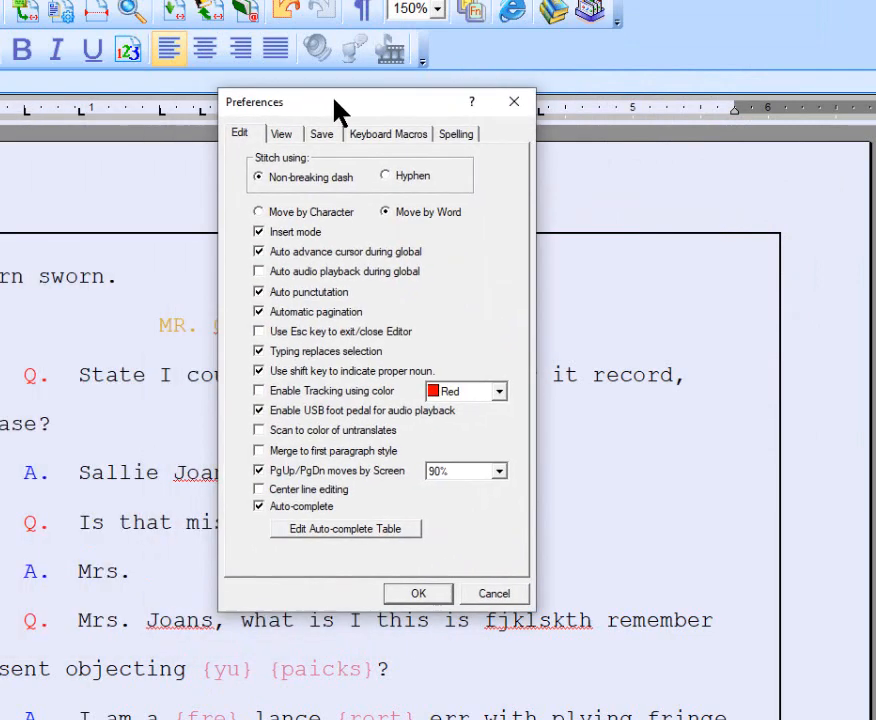
{"action": "left_click", "coordinate": [260, 272]}
{"action": "left_click", "coordinate": [414, 593]}
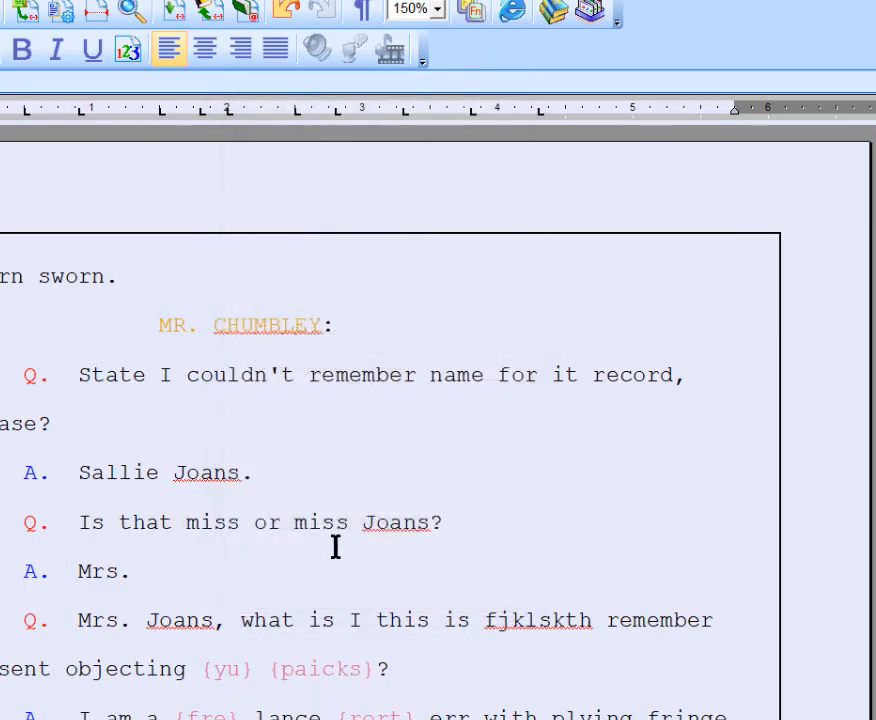
Try auto punctuation by adding a period and then a comma after "or" in line 6, undoing each one.
{"action": "left_click", "coordinate": [285, 521]}
{"action": "type", "text": "."}
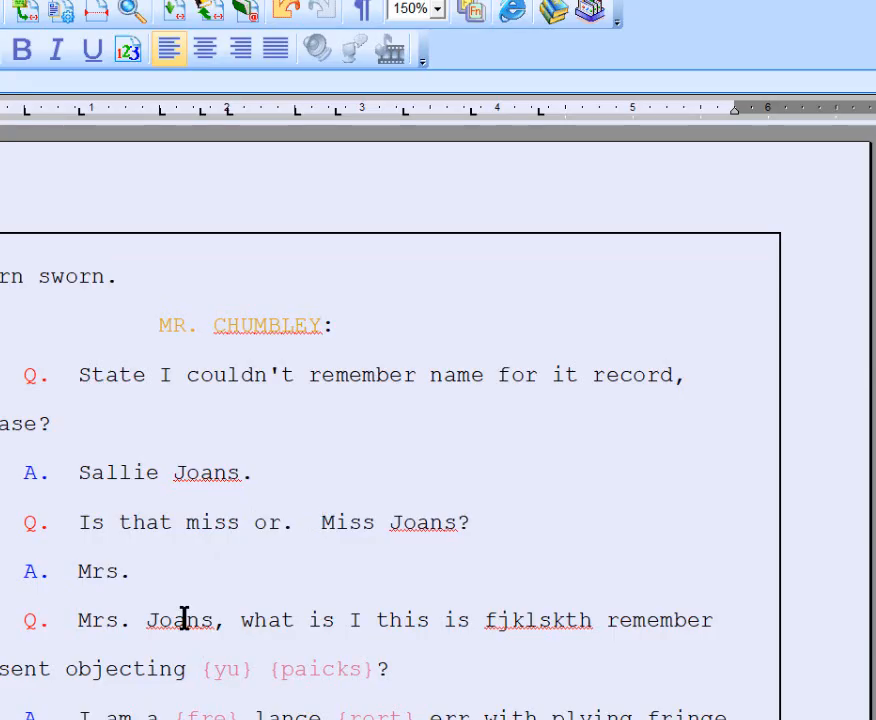
{"action": "key", "text": "ctrl+z"}
{"action": "key", "text": "ctrl+z"}
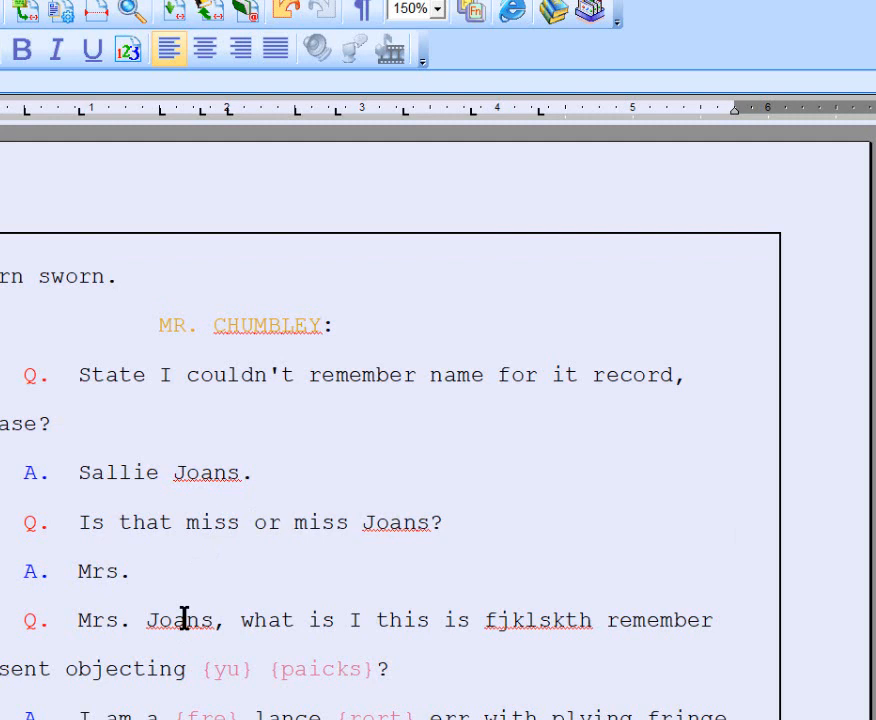
{"action": "type", "text": ","}
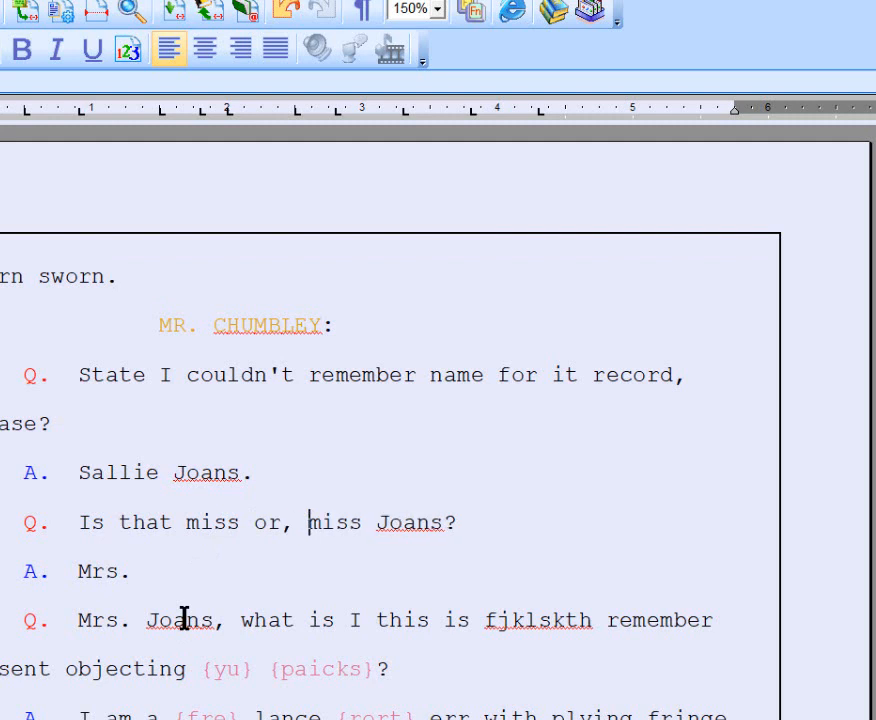
{"action": "key", "text": "ctrl+z"}
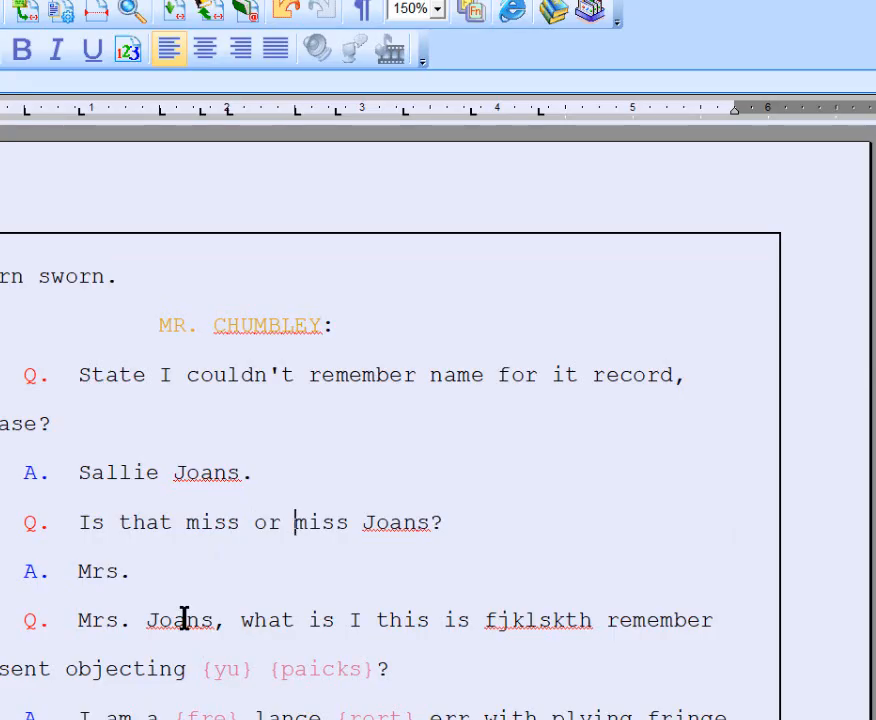
Insert "..." before the second "miss" in line 6.
{"action": "type", "text": "..."}
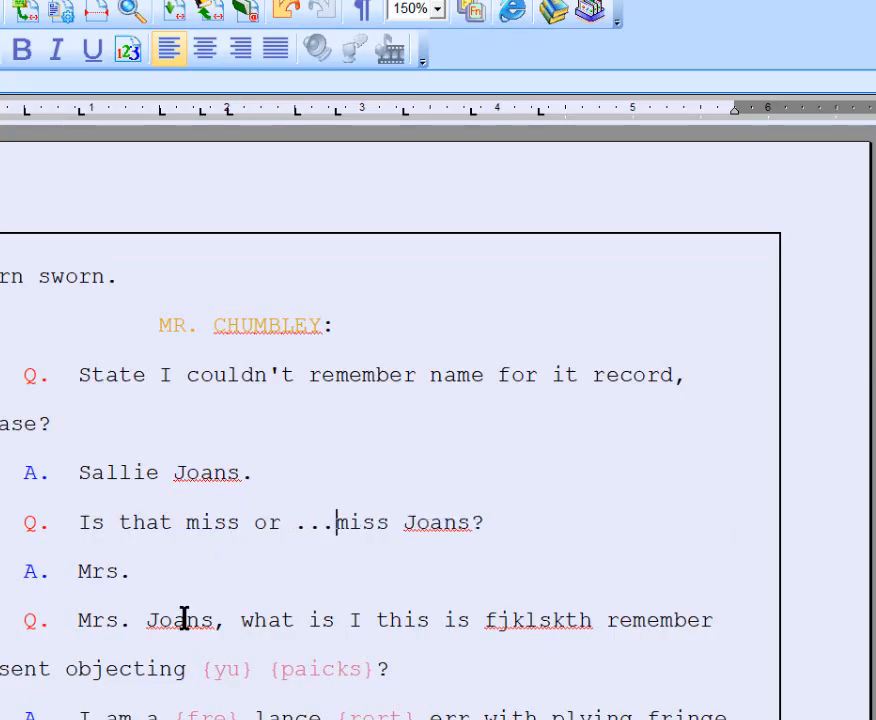
Add two more periods and six commas before the second "miss" in line 6.
{"action": "type", "text": ".."}
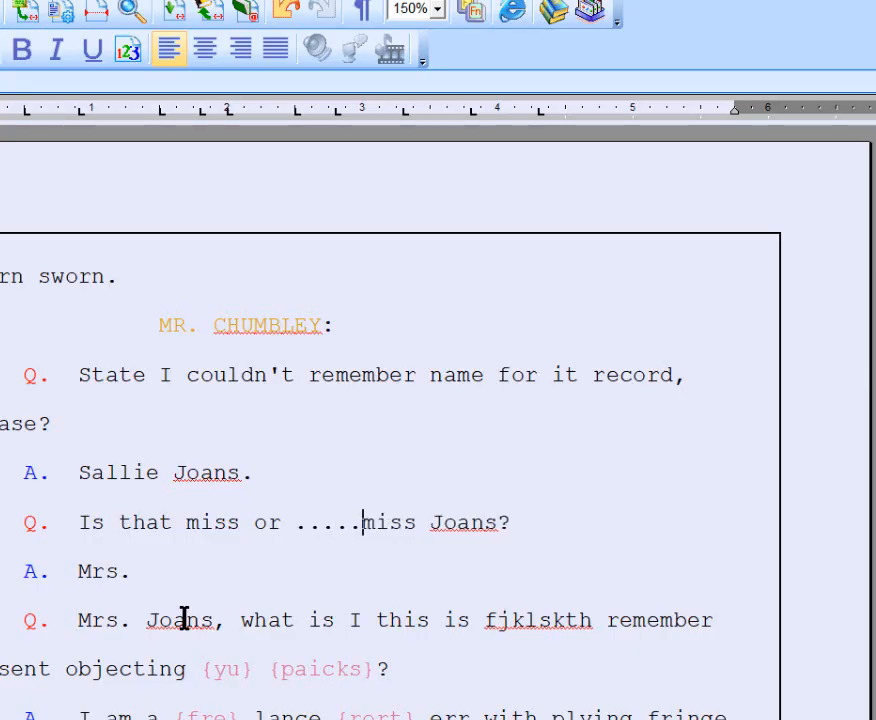
{"action": "type", "text": ",,,,,"}
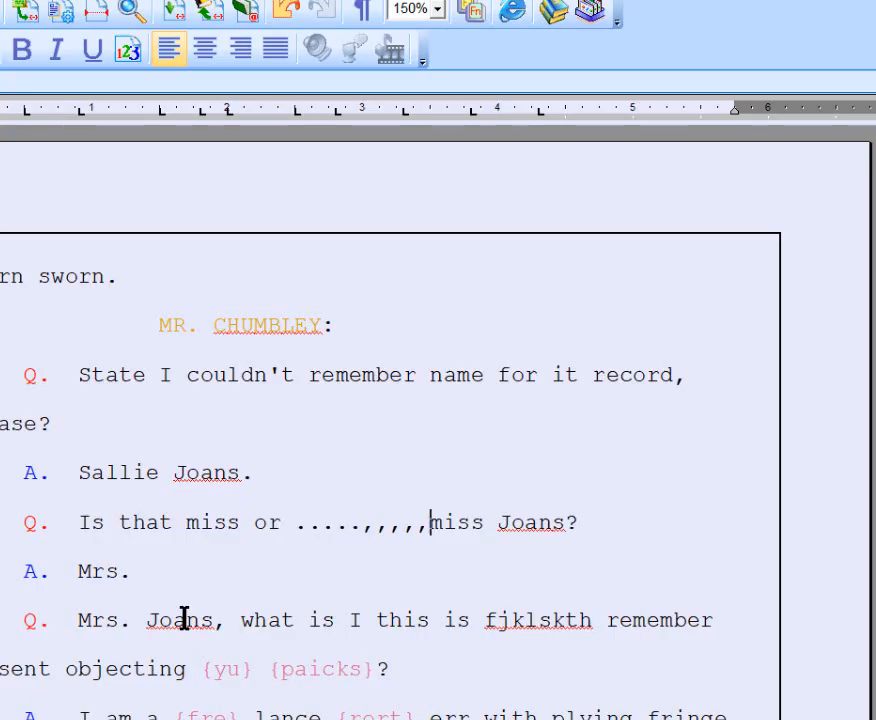
{"action": "type", "text": ","}
Delete all the extra periods and commas between "or" and the second "miss" in line 6.
{"action": "key", "text": "BackSpace"}
{"action": "key", "text": "BackSpace"}
{"action": "key", "text": "BackSpace"}
{"action": "key", "text": "BackSpace"}
{"action": "key", "text": "BackSpace"}
{"action": "key", "text": "BackSpace"}
{"action": "key", "text": "BackSpace"}
{"action": "key", "text": "BackSpace"}
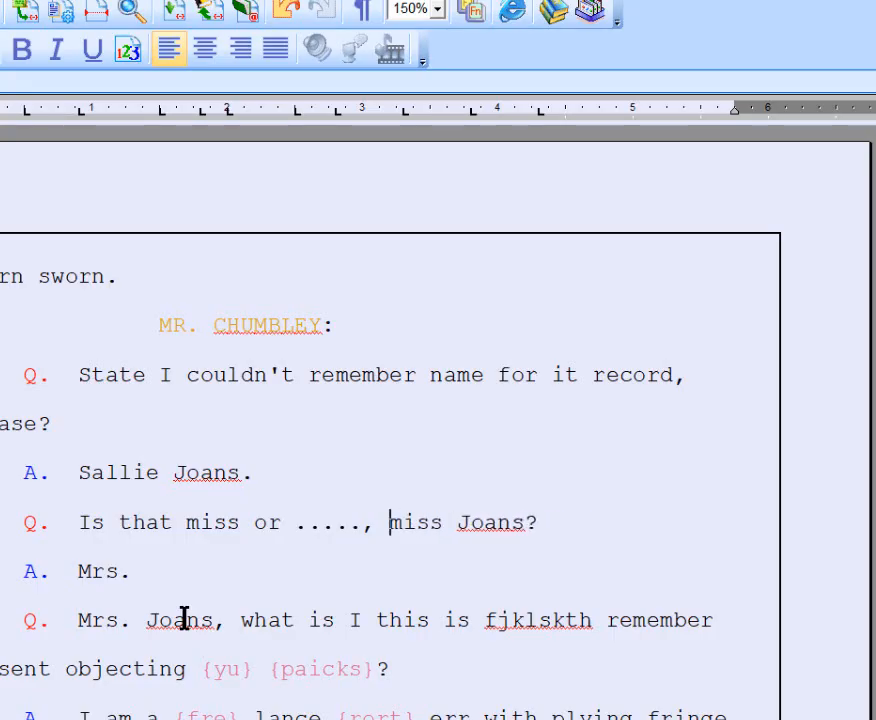
{"action": "key", "text": "BackSpace"}
{"action": "key", "text": "BackSpace"}
{"action": "key", "text": "BackSpace"}
{"action": "key", "text": "BackSpace"}
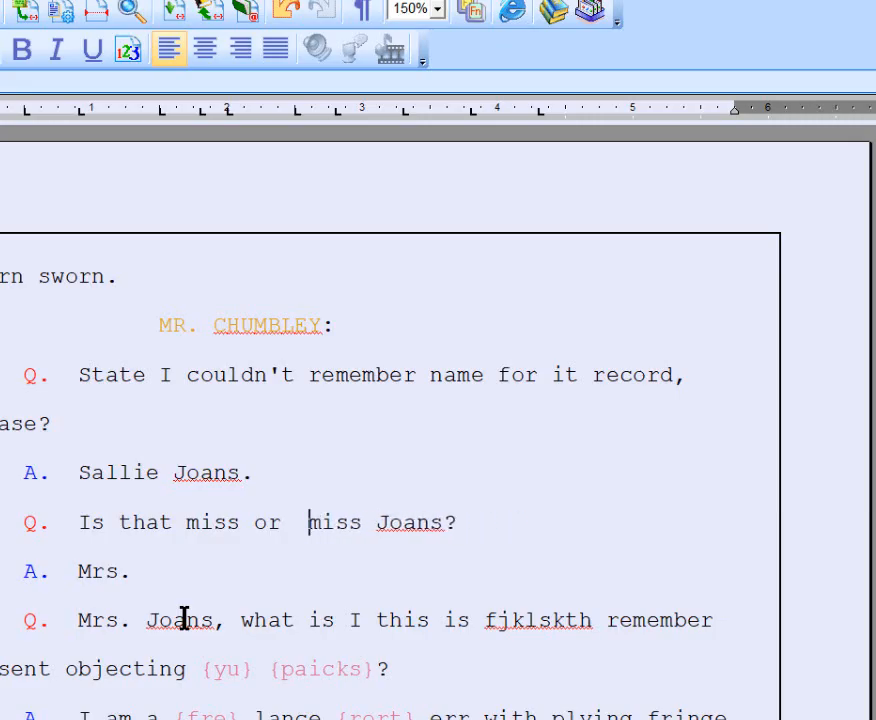
{"action": "type", "text": "."}
{"action": "key", "text": "BackSpace"}
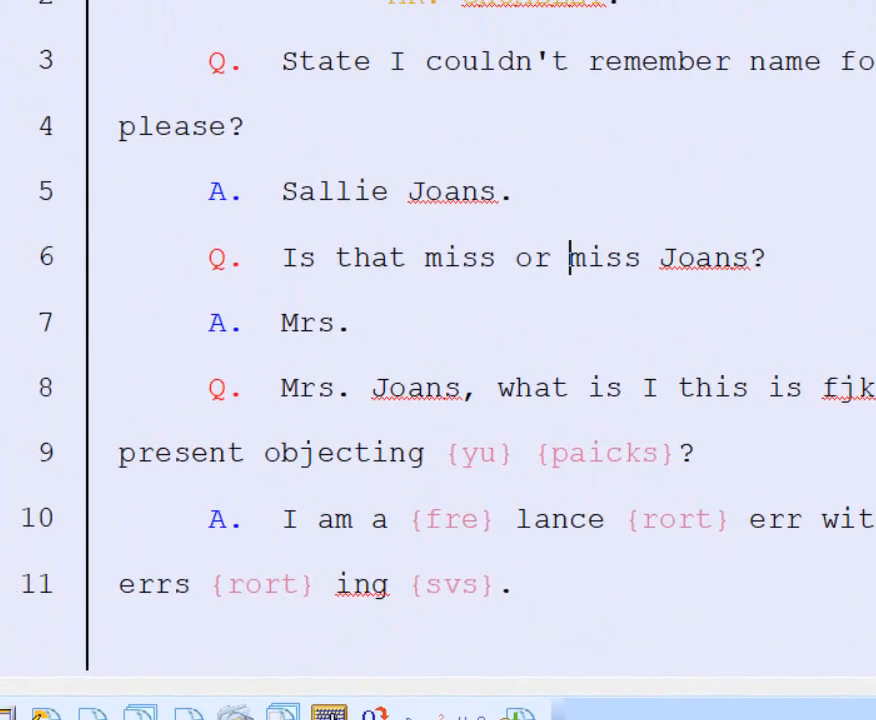
Enable Use Esc key to exit/close Editor in the editing preferences.
{"action": "left_click", "coordinate": [268, 2]}
{"action": "left_click", "coordinate": [316, 51]}
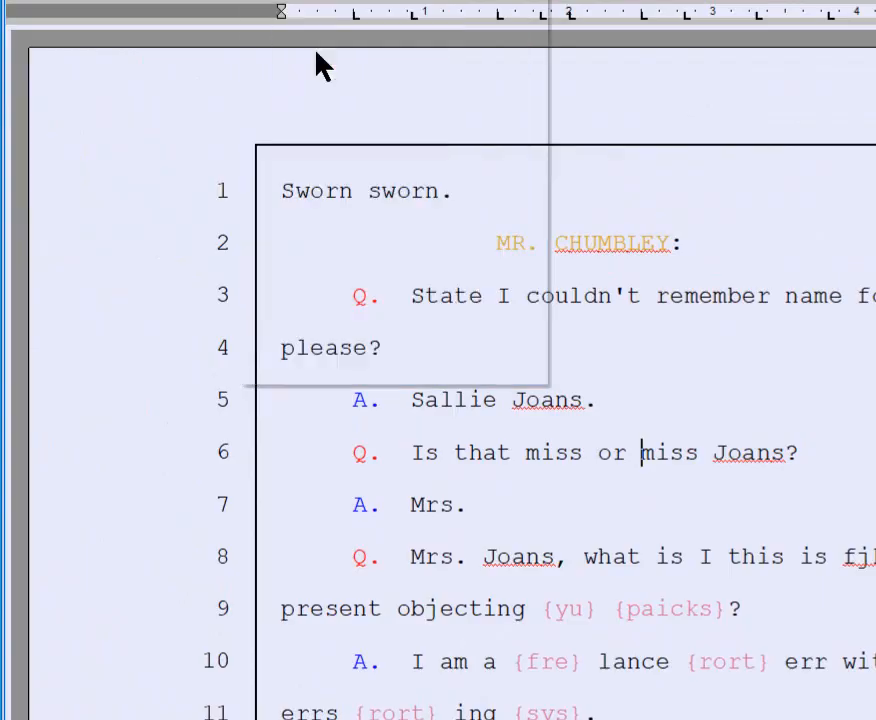
{"action": "left_click_drag", "start_coordinate": [196, 29], "coordinate": [688, 28]}
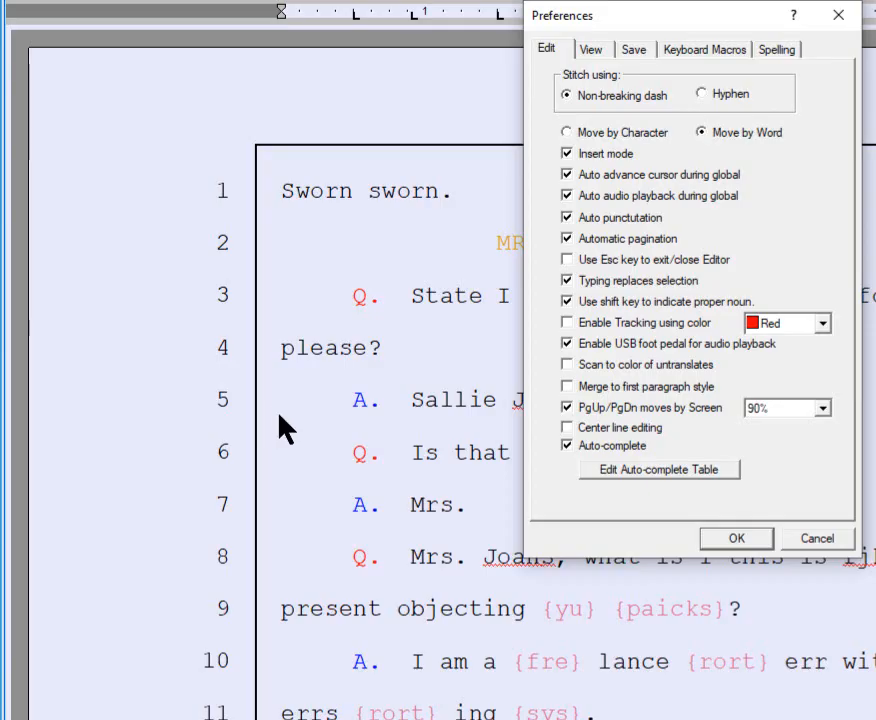
{"action": "left_click", "coordinate": [563, 261]}
{"action": "left_click", "coordinate": [727, 541]}
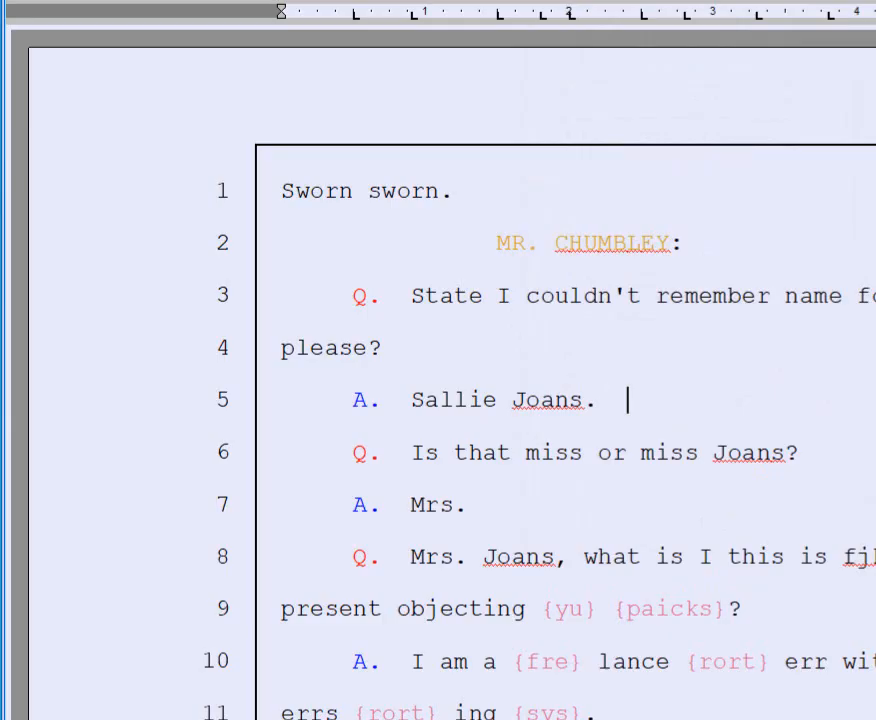
Try to close the transcript document, dismissing the save prompt.
{"action": "left_click", "coordinate": [45, 2]}
{"action": "left_click", "coordinate": [478, 335]}
{"action": "key", "text": "ctrl+F4"}
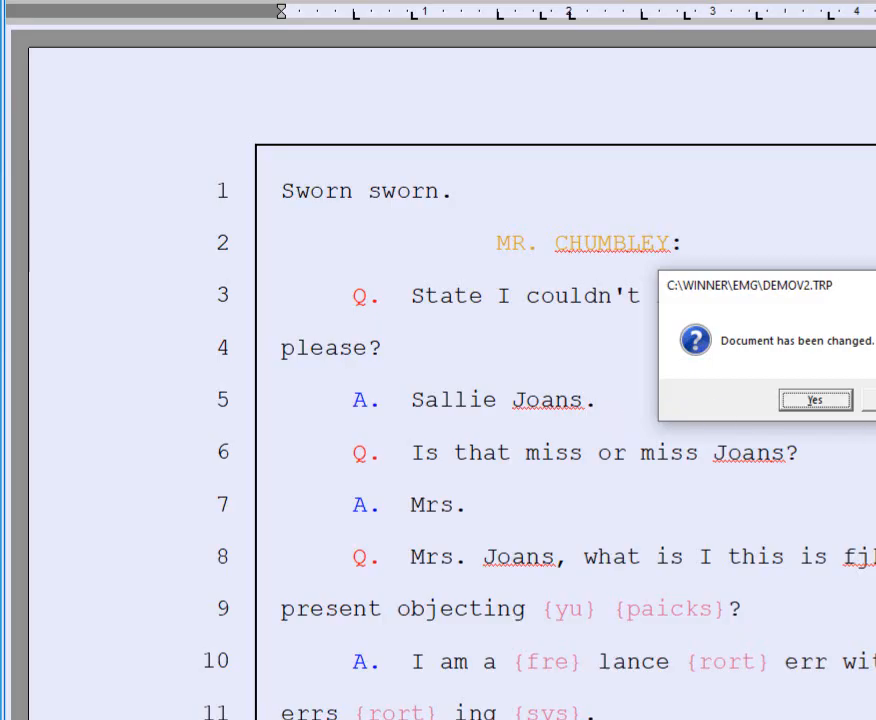
{"action": "key", "text": "Escape"}
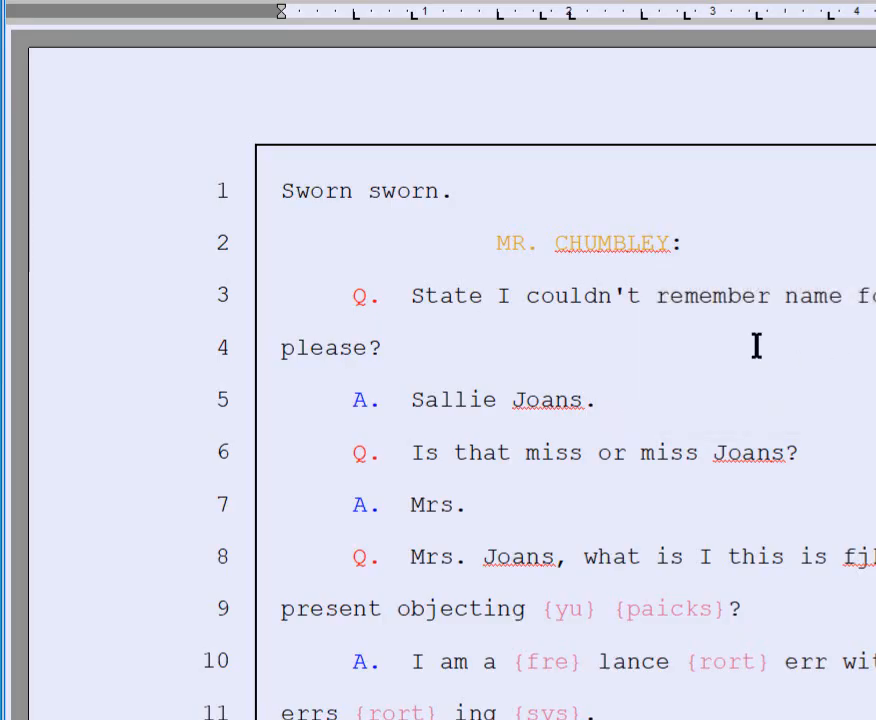
Review Typing replaces selection in the editing preferences and try it by overwriting the selected text of line 3 with "vvvvvvv".
{"action": "left_click", "coordinate": [264, 1]}
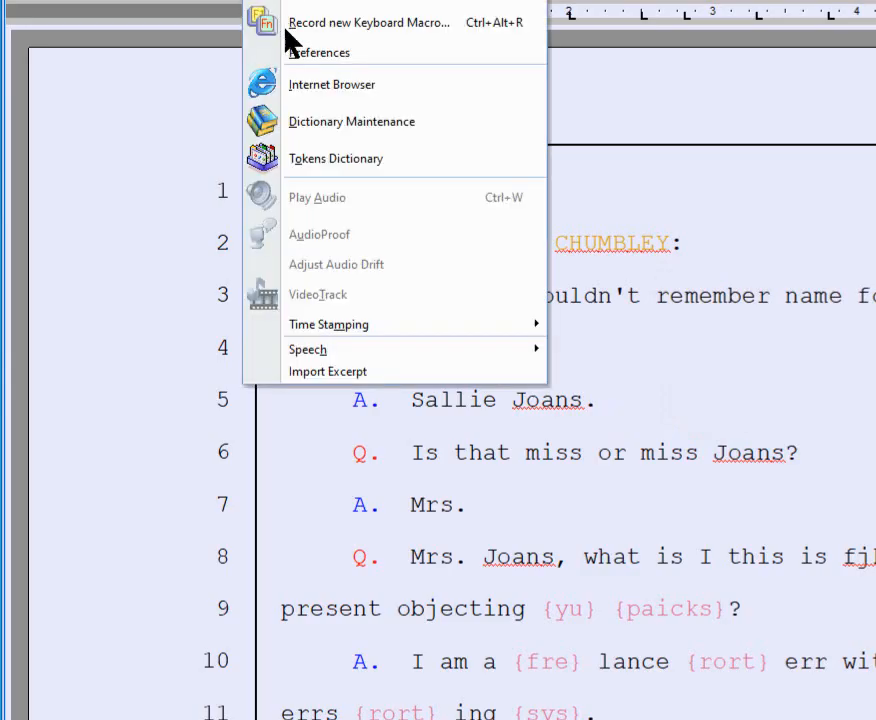
{"action": "left_click", "coordinate": [303, 48]}
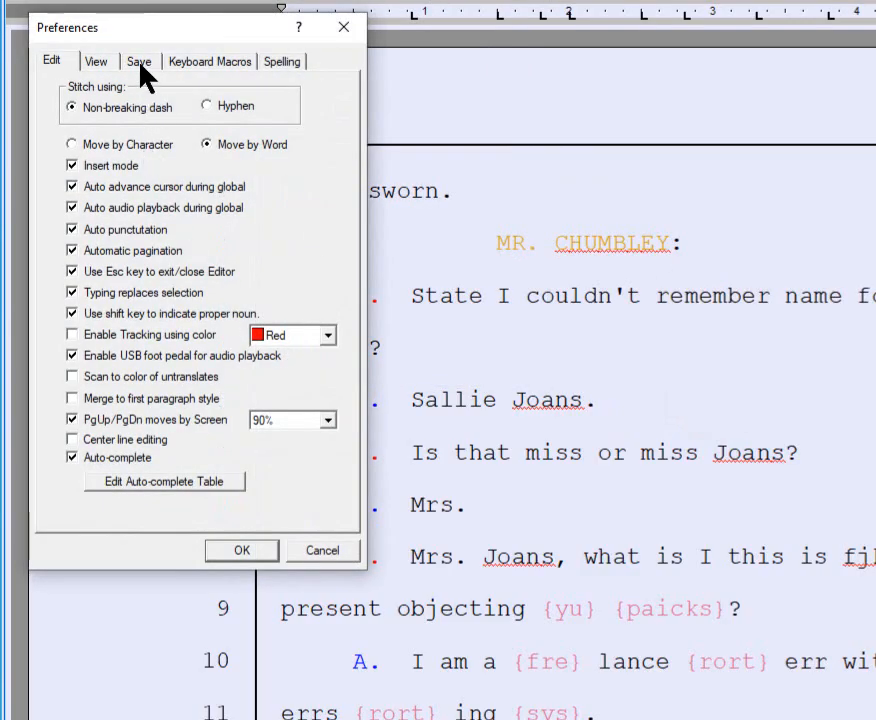
{"action": "left_click_drag", "start_coordinate": [133, 27], "coordinate": [612, 48]}
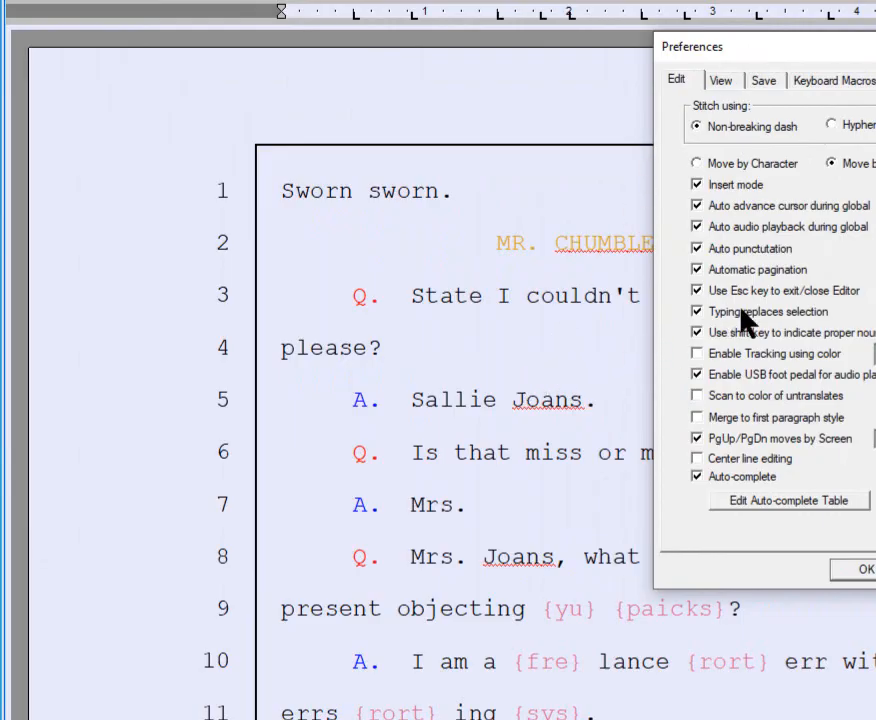
{"action": "left_click", "coordinate": [866, 569]}
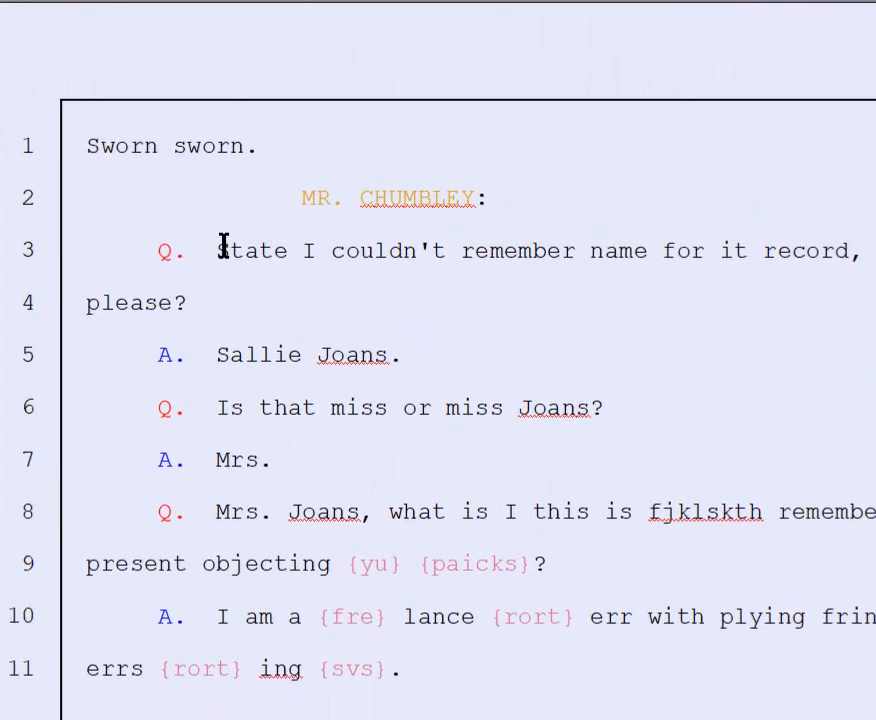
{"action": "left_click_drag", "start_coordinate": [217, 248], "coordinate": [850, 250]}
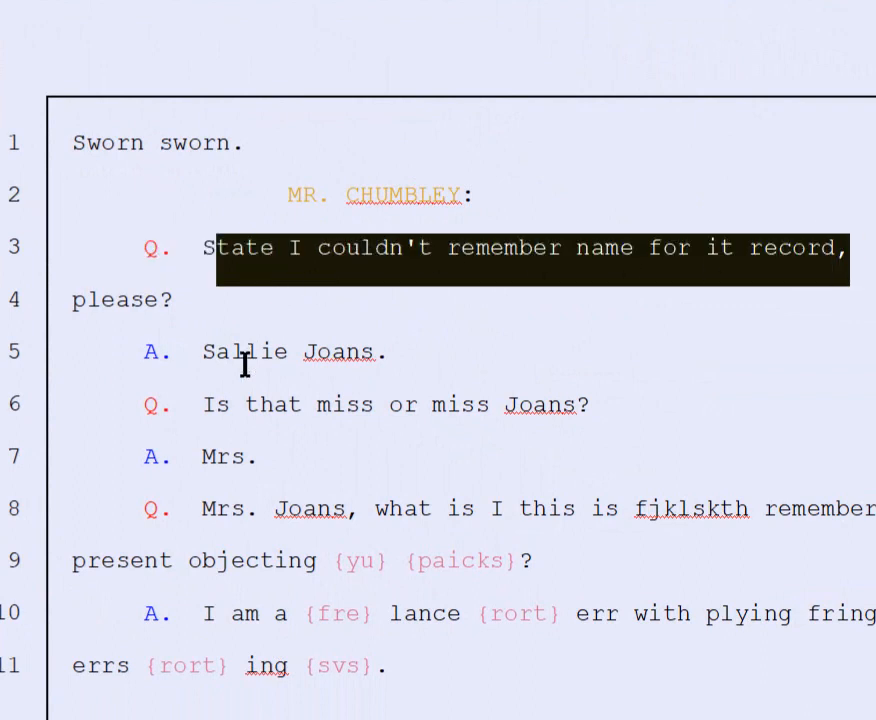
{"action": "type", "text": "vvvvvvv"}
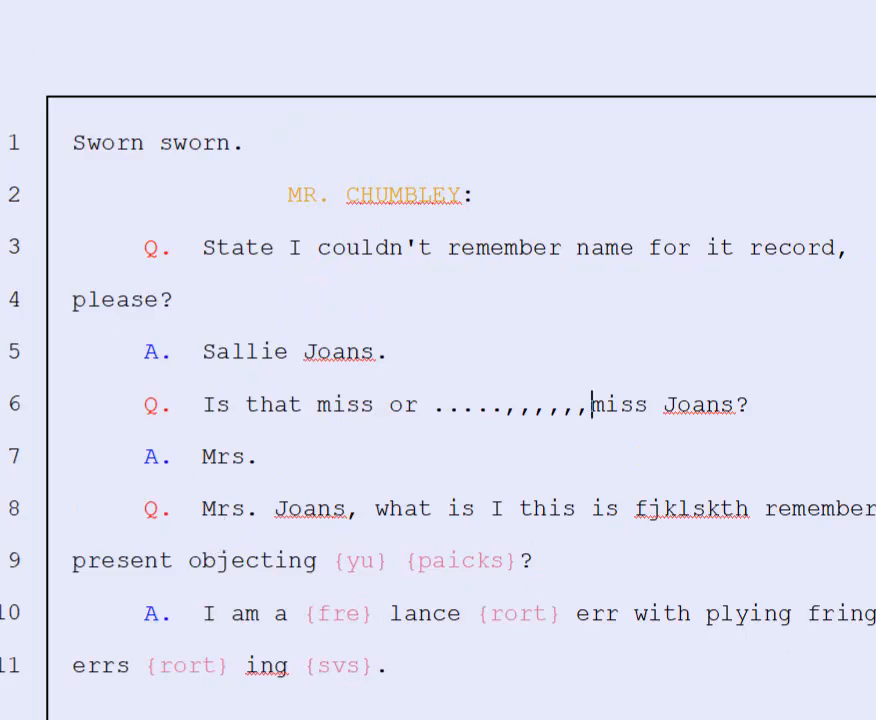
Enable Tracking using color, set to Red, in the editing preferences.
{"action": "left_click", "coordinate": [55, 0]}
{"action": "left_click", "coordinate": [69, 6]}
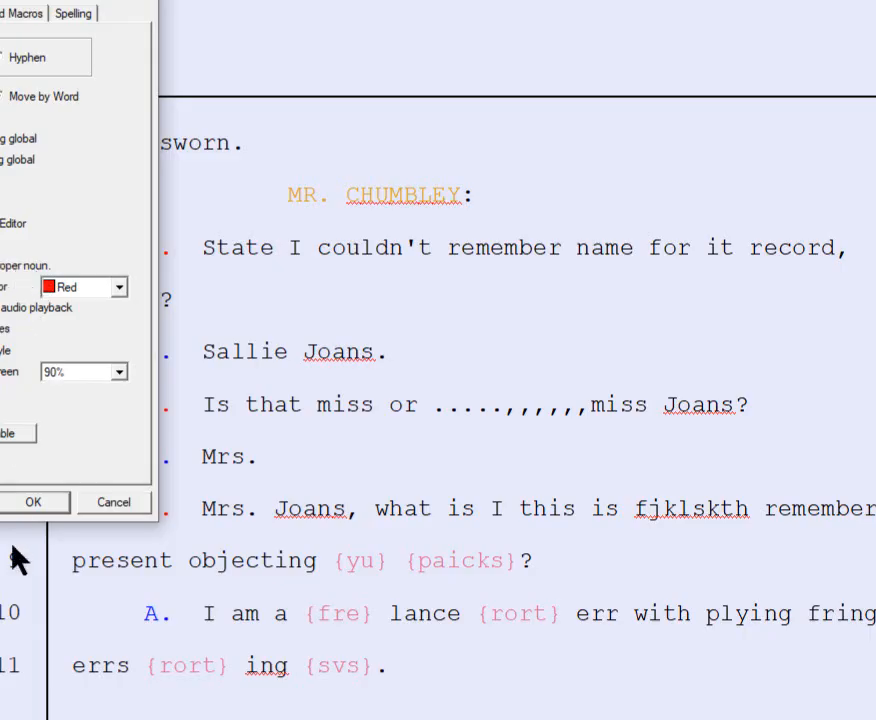
{"action": "left_click", "coordinate": [30, 502]}
{"action": "left_click_drag", "start_coordinate": [40, 10], "coordinate": [465, 68]}
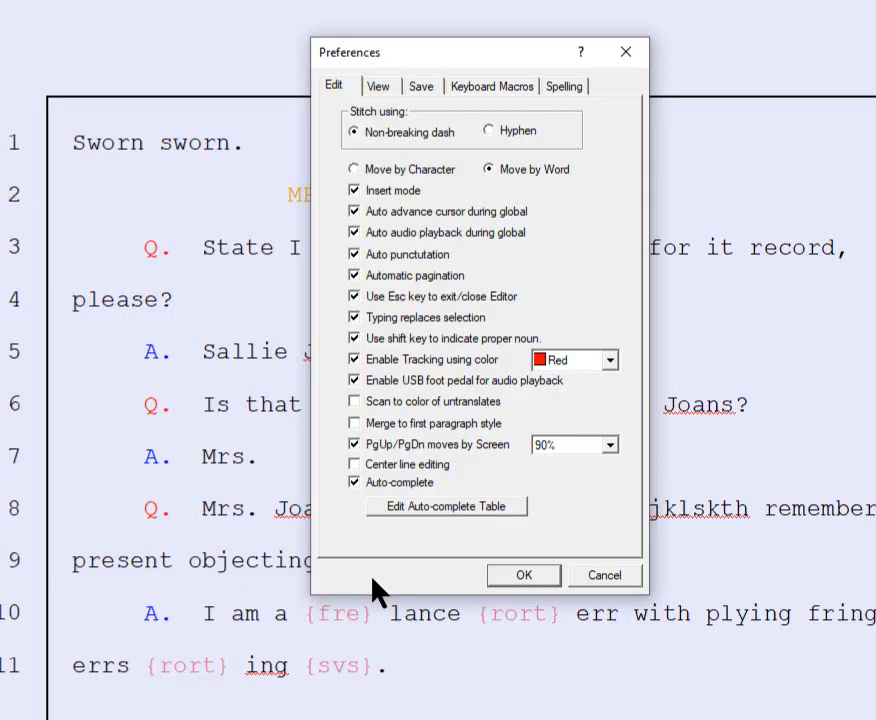
{"action": "left_click", "coordinate": [512, 579]}
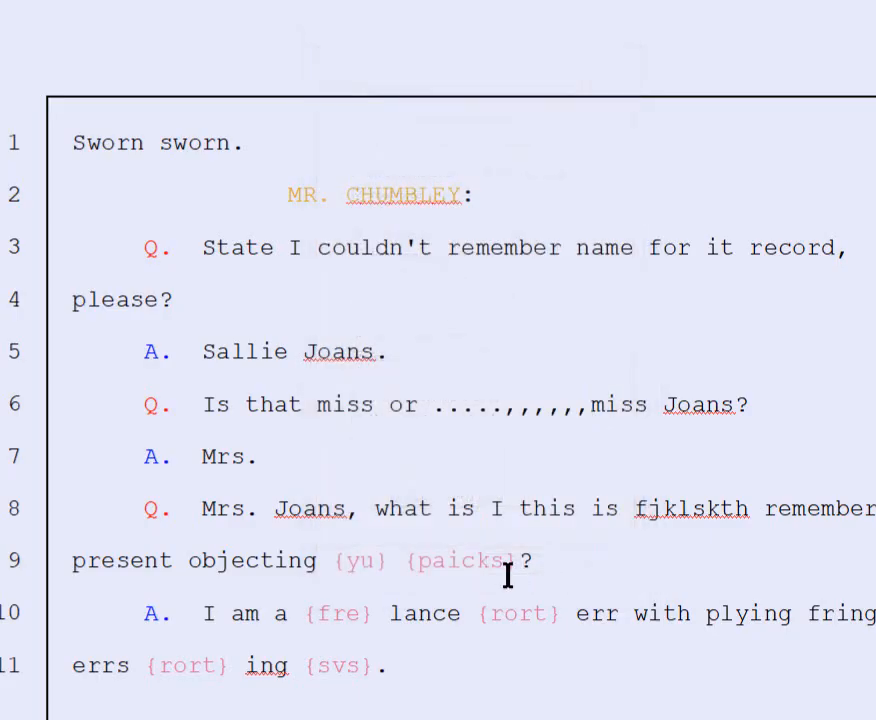
Insert the tracked text "type in here" before "name" in line 3.
{"action": "left_click", "coordinate": [572, 250]}
{"action": "type", "text": "th"}
{"action": "key", "text": "BackSpace"}
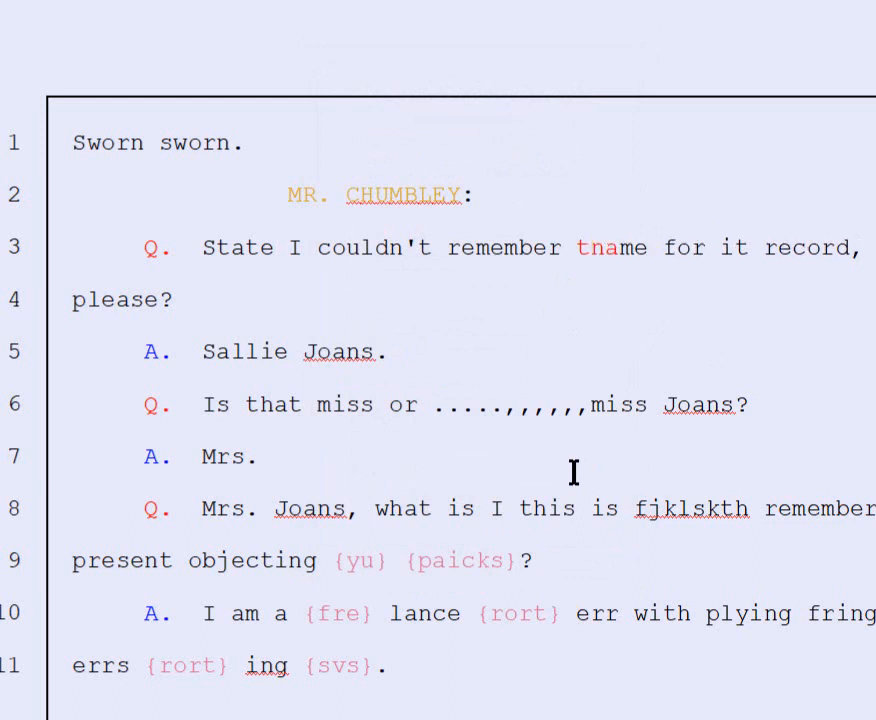
{"action": "key", "text": "BackSpace"}
{"action": "type", "text": "typ"}
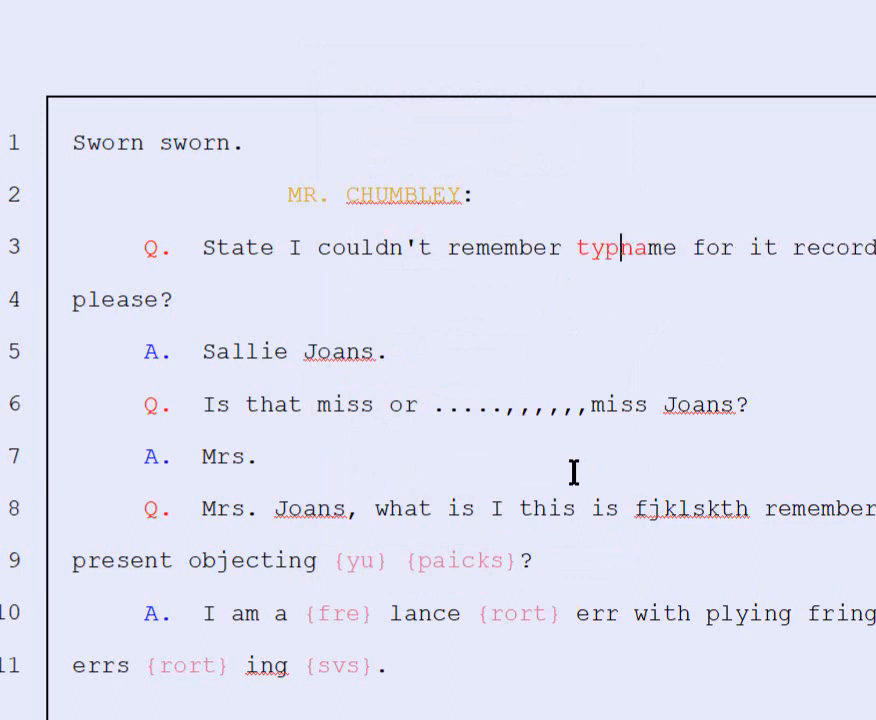
{"action": "type", "text": "e in here"}
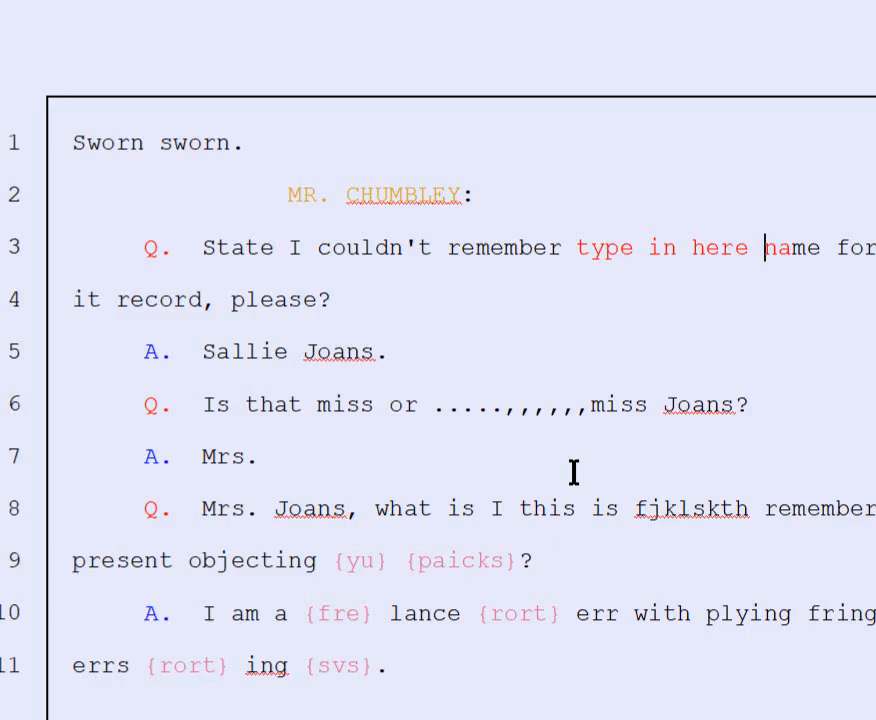
{"action": "left_click", "coordinate": [2, 2]}
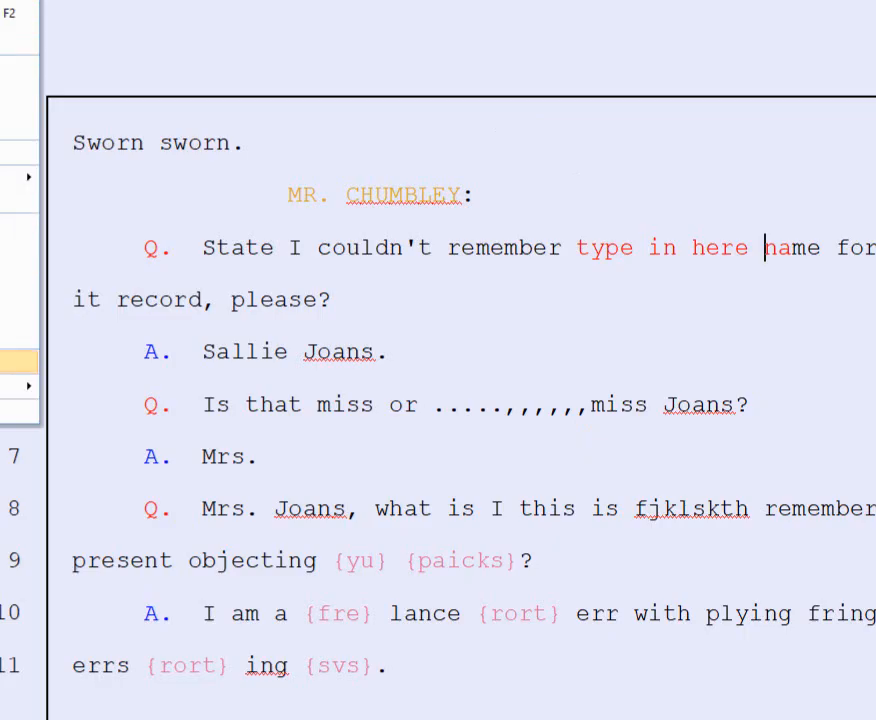
{"action": "double_click", "coordinate": [689, 240]}
{"action": "left_click", "coordinate": [578, 249]}
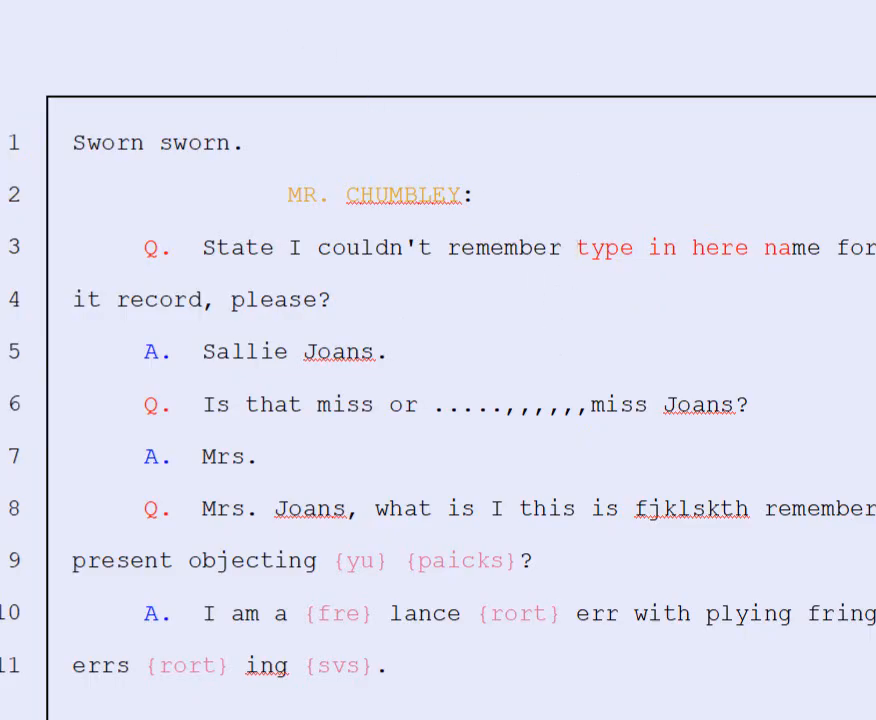
Review the Scan to color of untranslates and Merge to first paragraph style options in the editing preferences.
{"action": "left_click", "coordinate": [55, 0]}
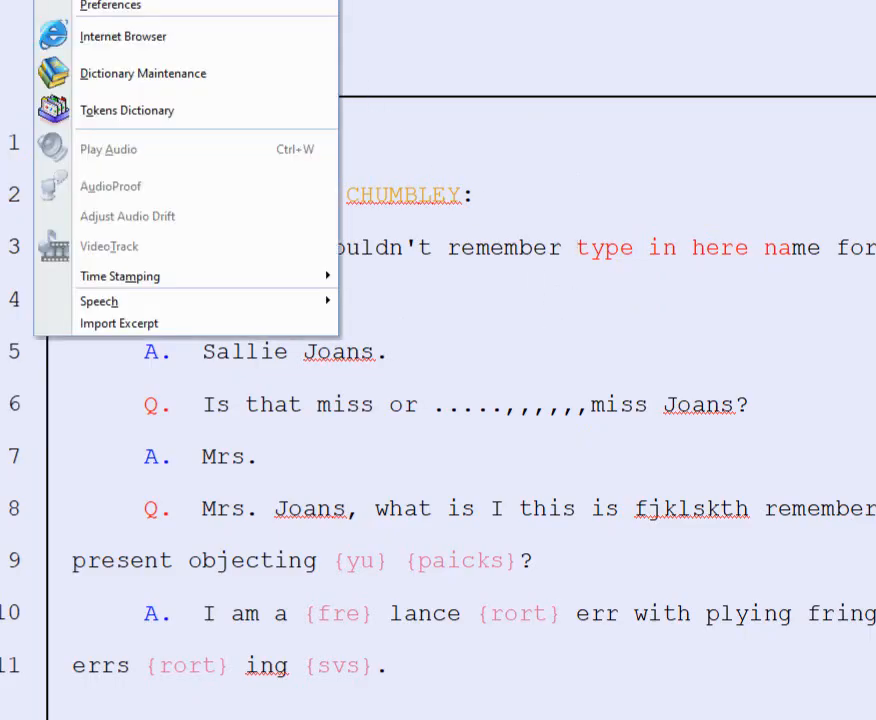
{"action": "left_click", "coordinate": [74, 8]}
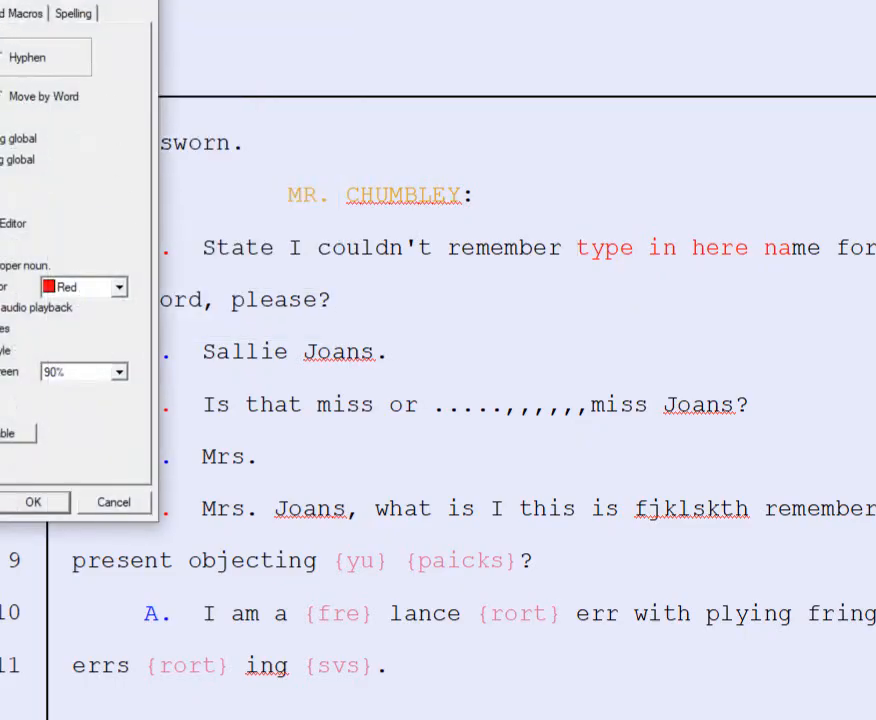
{"action": "left_click_drag", "start_coordinate": [53, 0], "coordinate": [449, 12]}
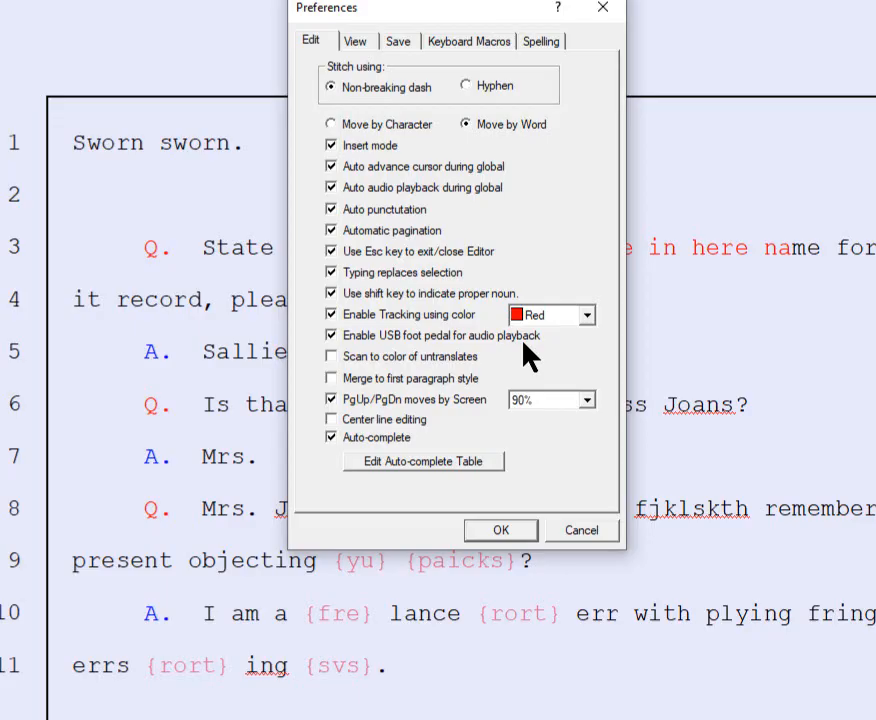
{"action": "left_click", "coordinate": [387, 368]}
{"action": "left_click", "coordinate": [384, 357]}
{"action": "left_click", "coordinate": [484, 527]}
Merge the question in line 6 into the end of the answer in line 5.
{"action": "left_click", "coordinate": [199, 354]}
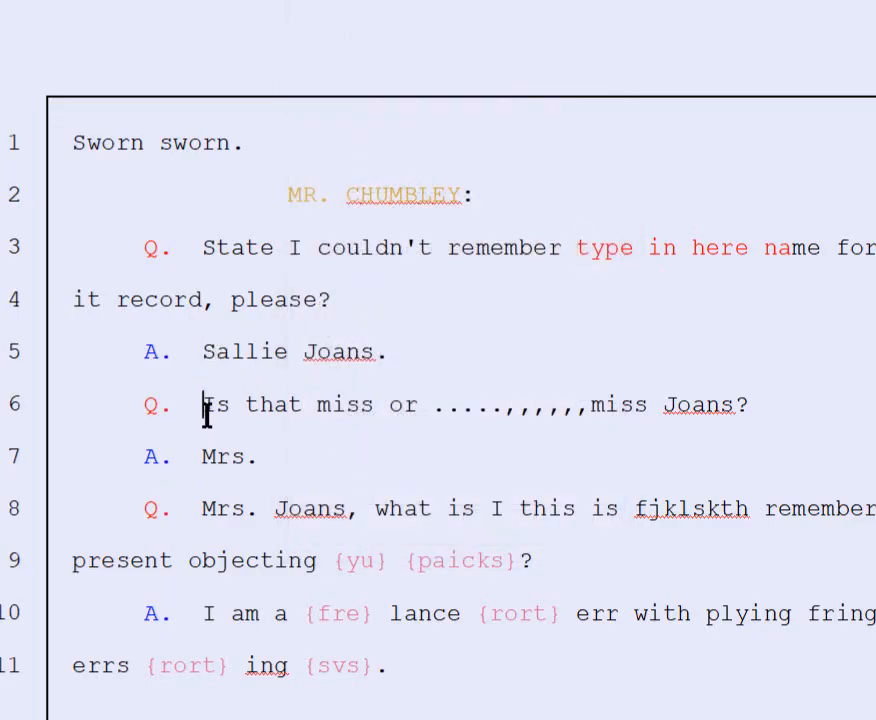
{"action": "key", "text": "Down"}
{"action": "left_click", "coordinate": [448, 358]}
{"action": "key", "text": "Delete"}
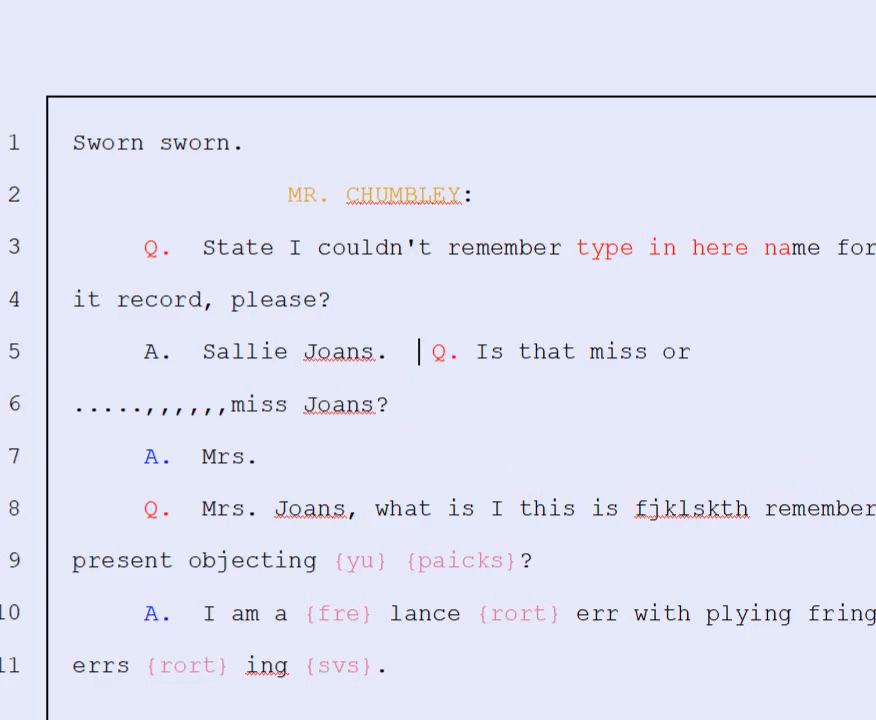
Set PgUp/PgDn moves by Screen to 95% in the editing preferences and move down to page 2 of the transcript.
{"action": "key", "text": "alt+t"}
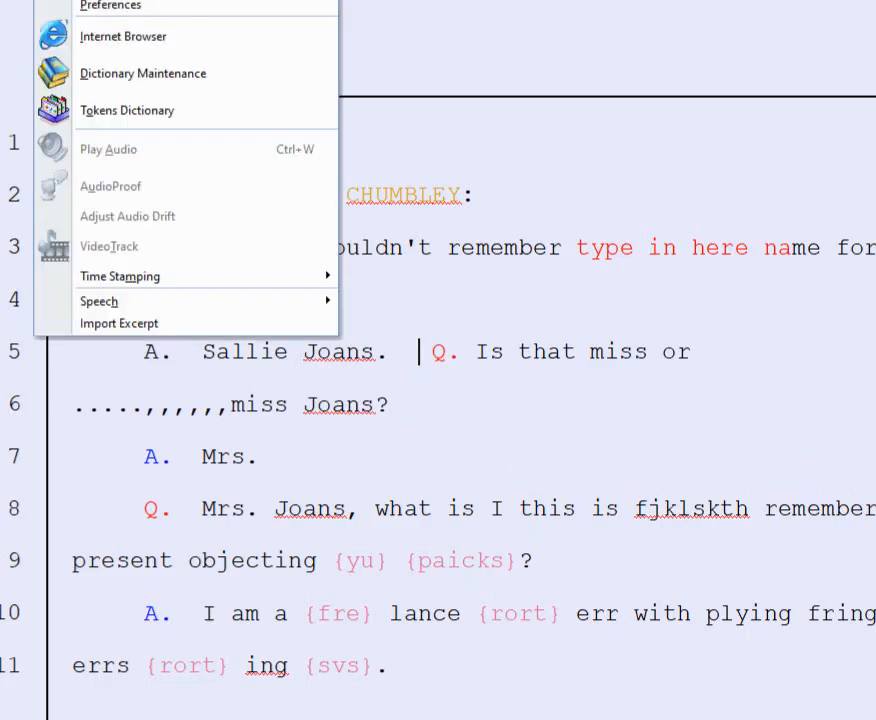
{"action": "left_click", "coordinate": [106, 5]}
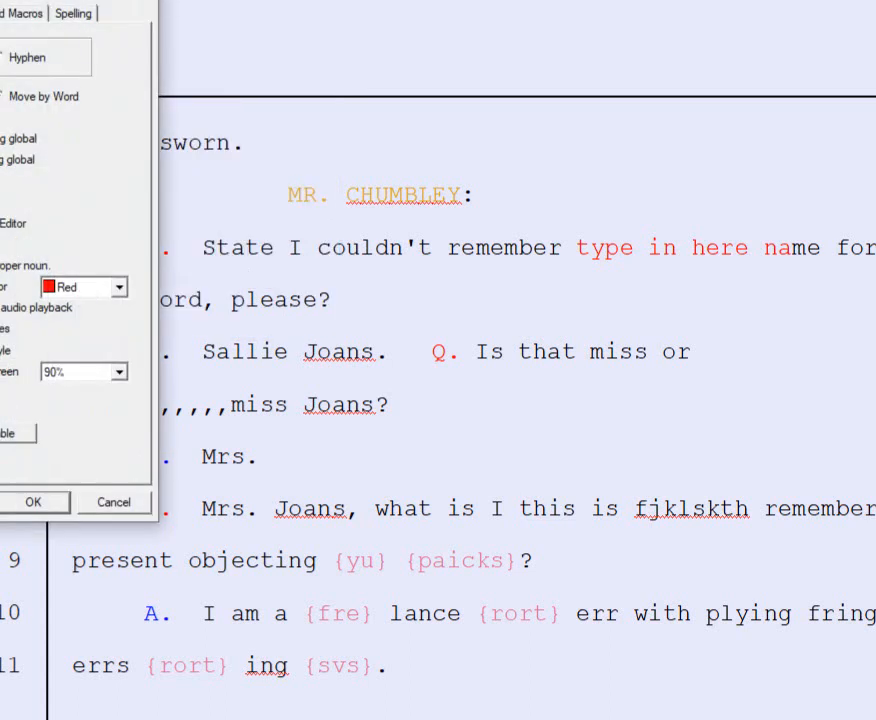
{"action": "left_click", "coordinate": [118, 372]}
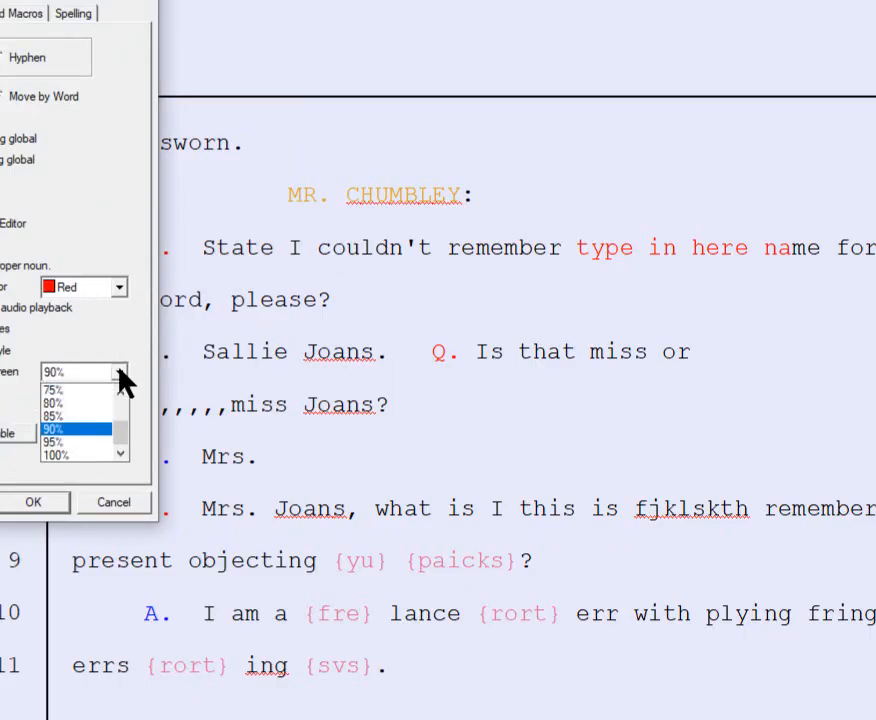
{"action": "left_click", "coordinate": [63, 441]}
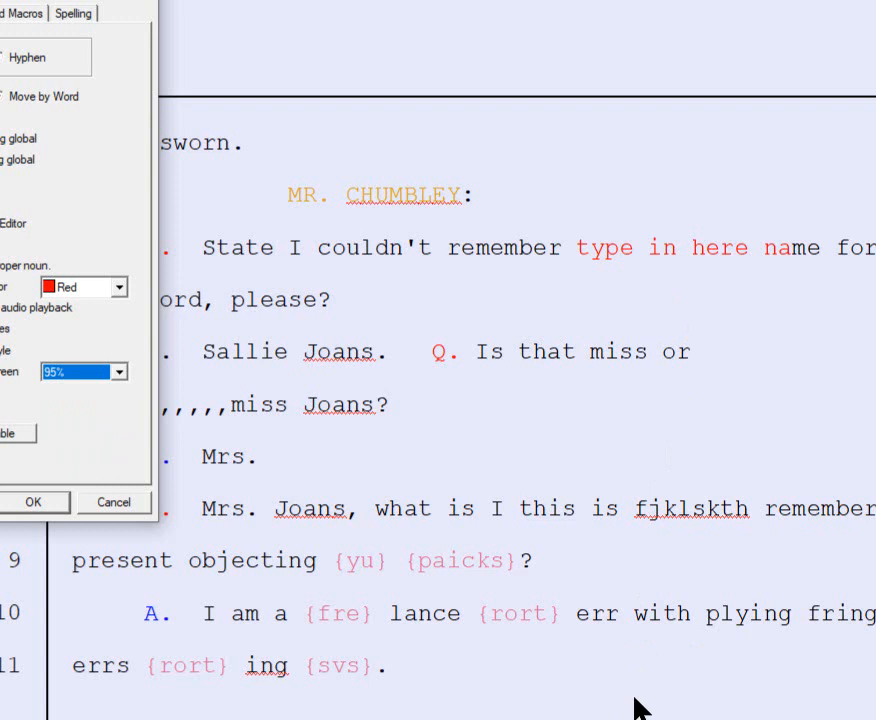
{"action": "left_click", "coordinate": [122, 378]}
{"action": "left_click", "coordinate": [122, 378]}
{"action": "left_click", "coordinate": [2, 405]}
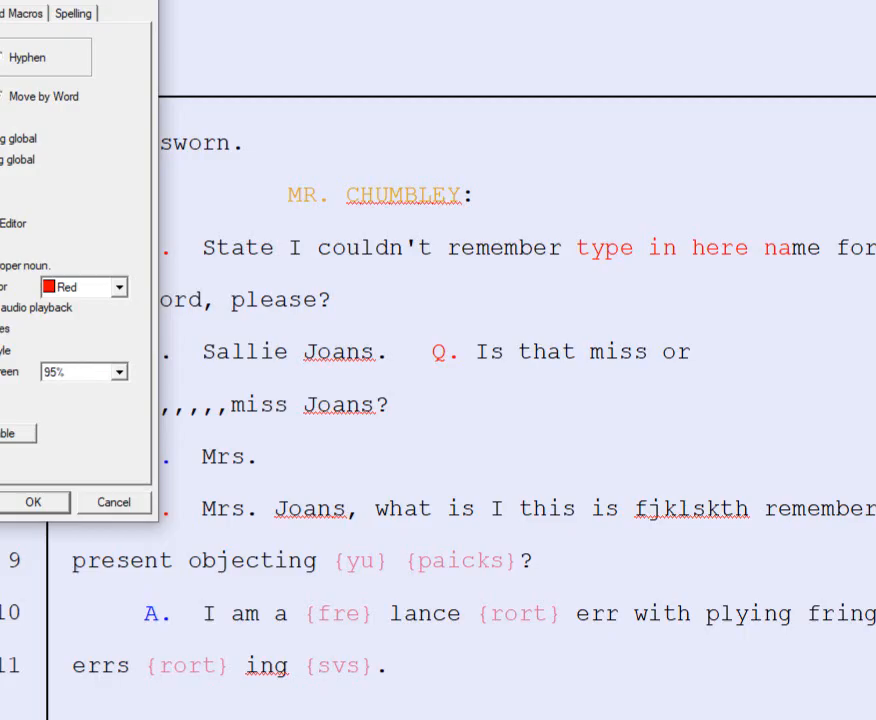
{"action": "left_click", "coordinate": [23, 506]}
{"action": "left_click", "coordinate": [389, 463]}
{"action": "scroll", "coordinate": [389, 463], "scroll_direction": "down", "scroll_amount": 1}
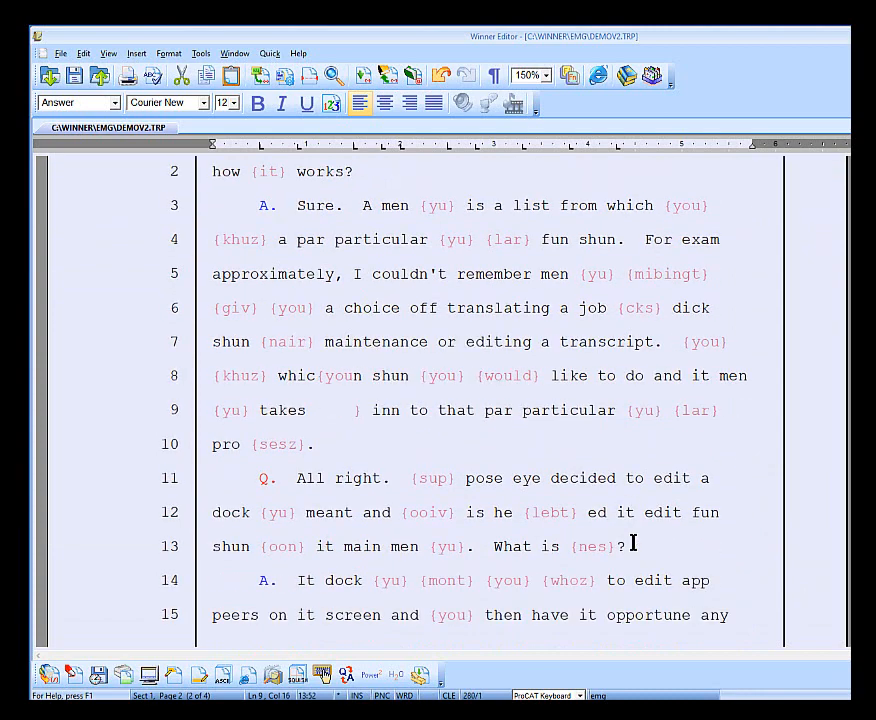
Move the cursor line by line from page 2 back up to line 19 of page 1 to examine center line editing.
{"action": "key", "text": "Up"}
{"action": "key", "text": "Up"}
{"action": "key", "text": "Up"}
{"action": "key", "text": "Up"}
{"action": "key", "text": "Up"}
{"action": "key", "text": "Up"}
{"action": "key", "text": "Up"}
{"action": "key", "text": "Up"}
{"action": "key", "text": "Up"}
{"action": "key", "text": "Up"}
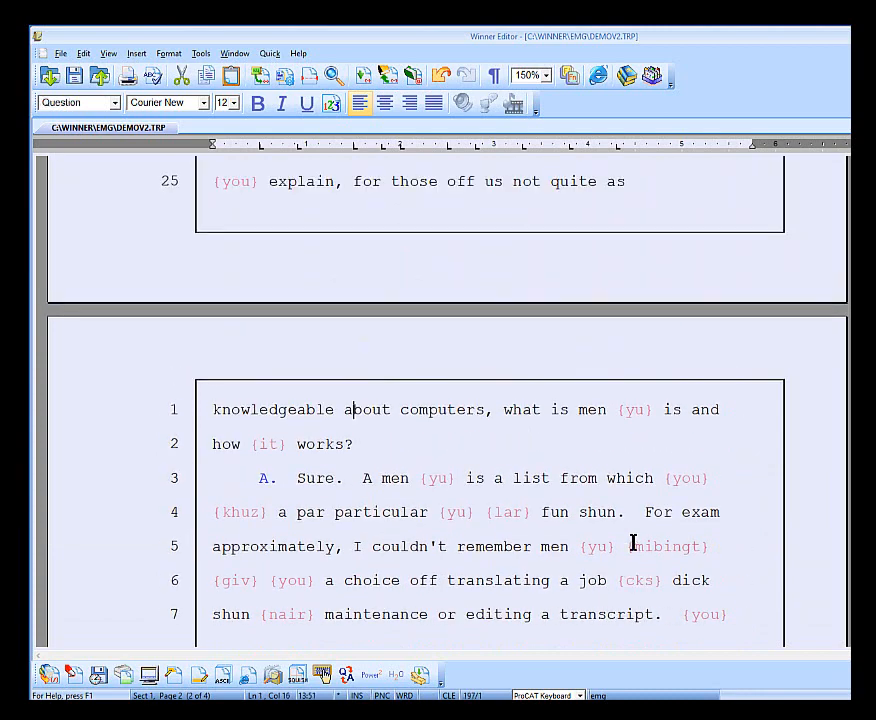
{"action": "key", "text": "Up"}
{"action": "key", "text": "Up"}
{"action": "key", "text": "Up"}
{"action": "key", "text": "Up"}
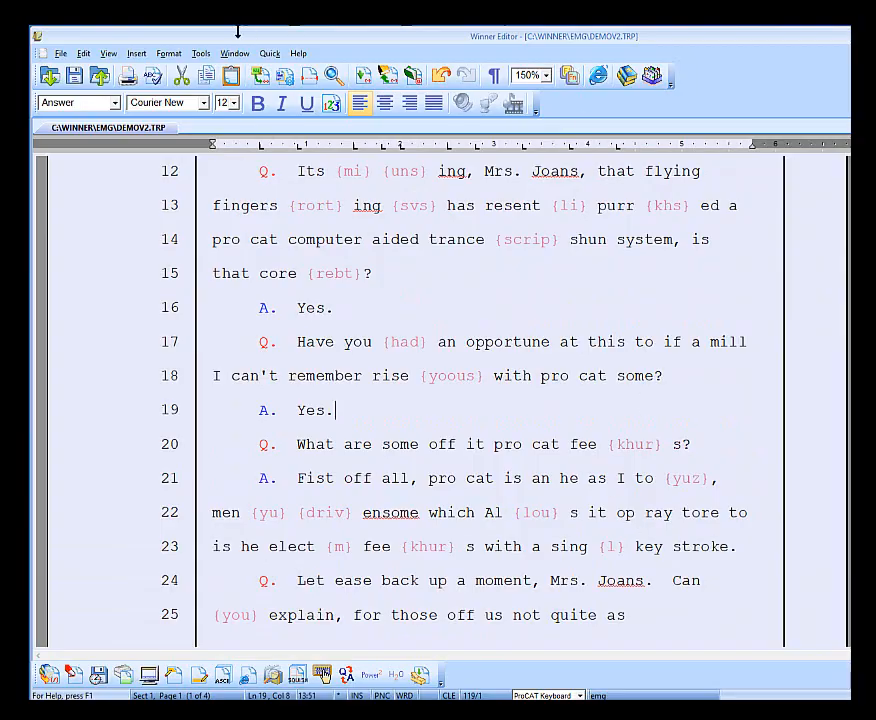
Add an auto-complete entry with the keyword "ATT" and the phrase "Advance Translations Technology" in the editing preferences.
{"action": "left_click", "coordinate": [203, 54]}
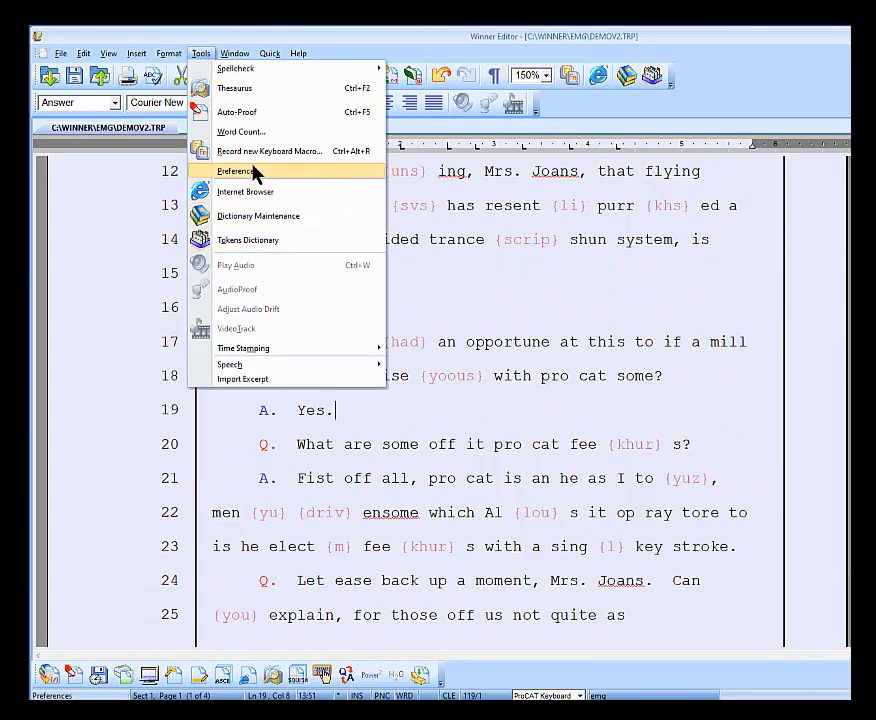
{"action": "left_click", "coordinate": [255, 171]}
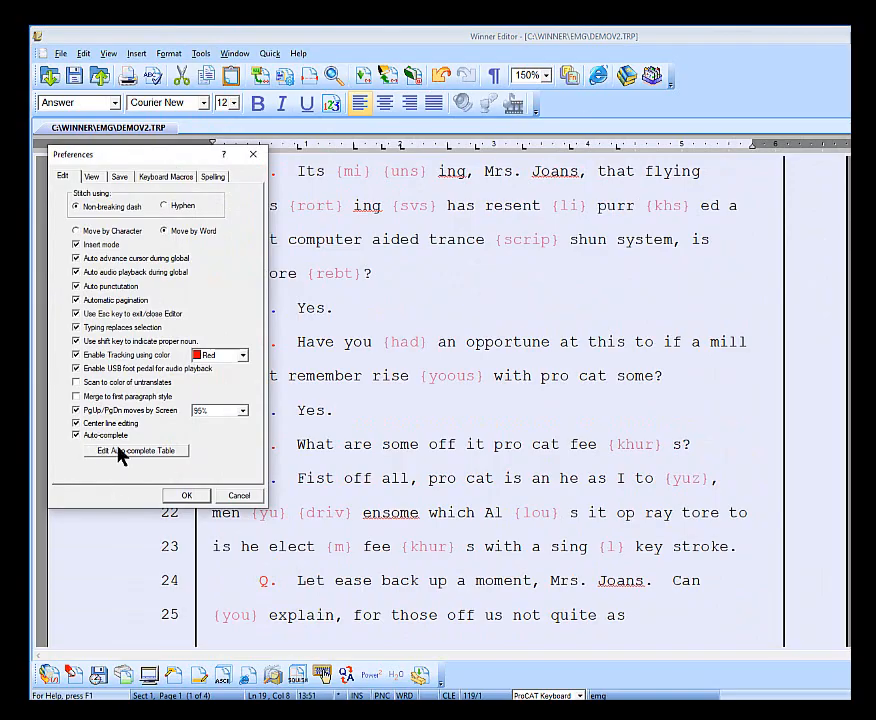
{"action": "left_click", "coordinate": [118, 450]}
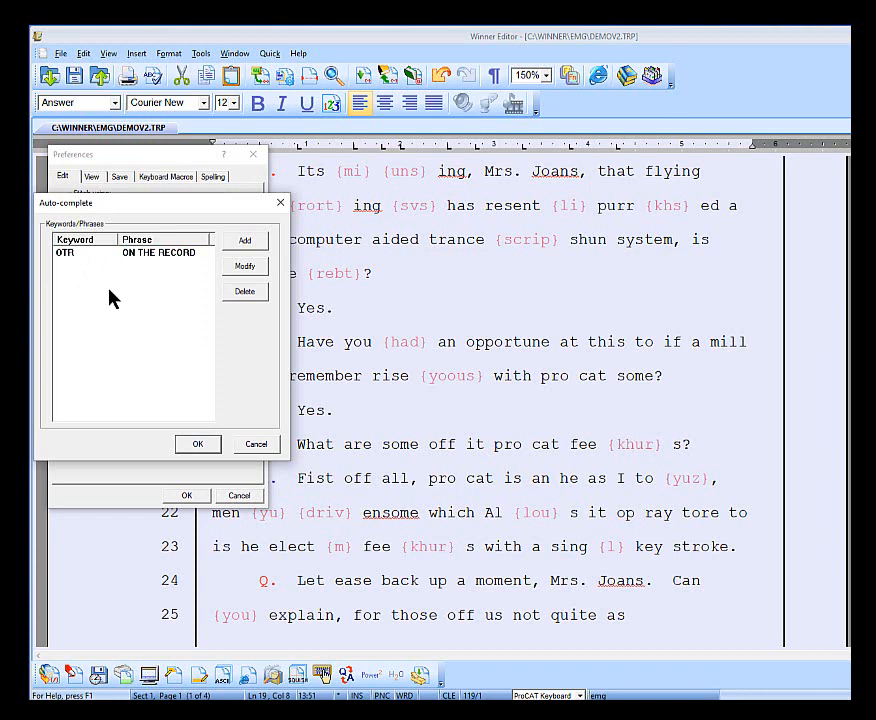
{"action": "left_click", "coordinate": [235, 242]}
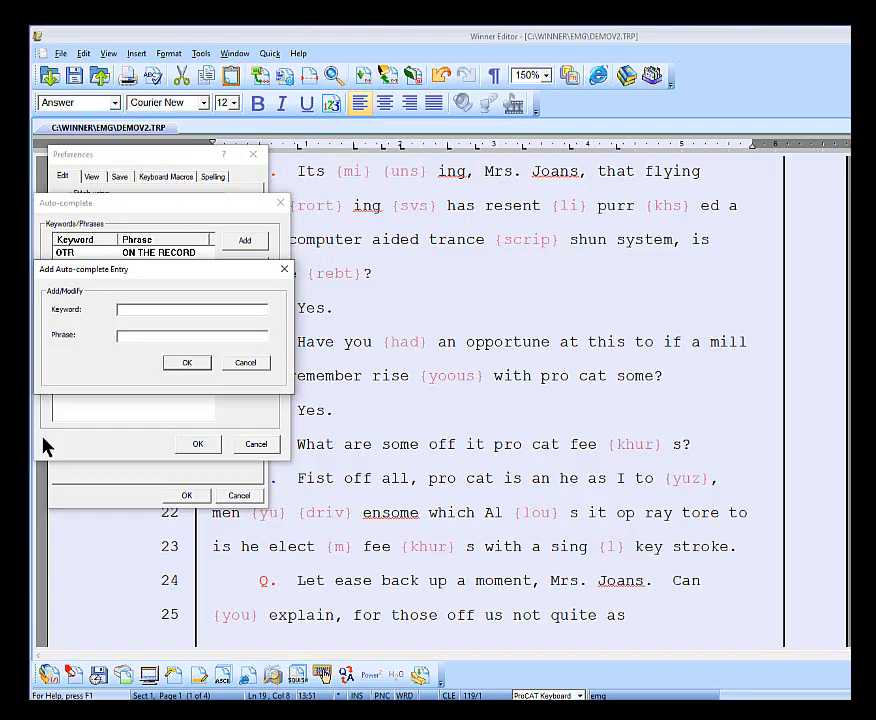
{"action": "type", "text": "a"}
{"action": "key", "text": "BackSpace"}
{"action": "type", "text": "ATT"}
{"action": "key", "text": "Tab"}
{"action": "type", "text": "ADV"}
{"action": "key", "text": "BackSpace"}
{"action": "key", "text": "BackSpace"}
{"action": "type", "text": "dvance Translation"}
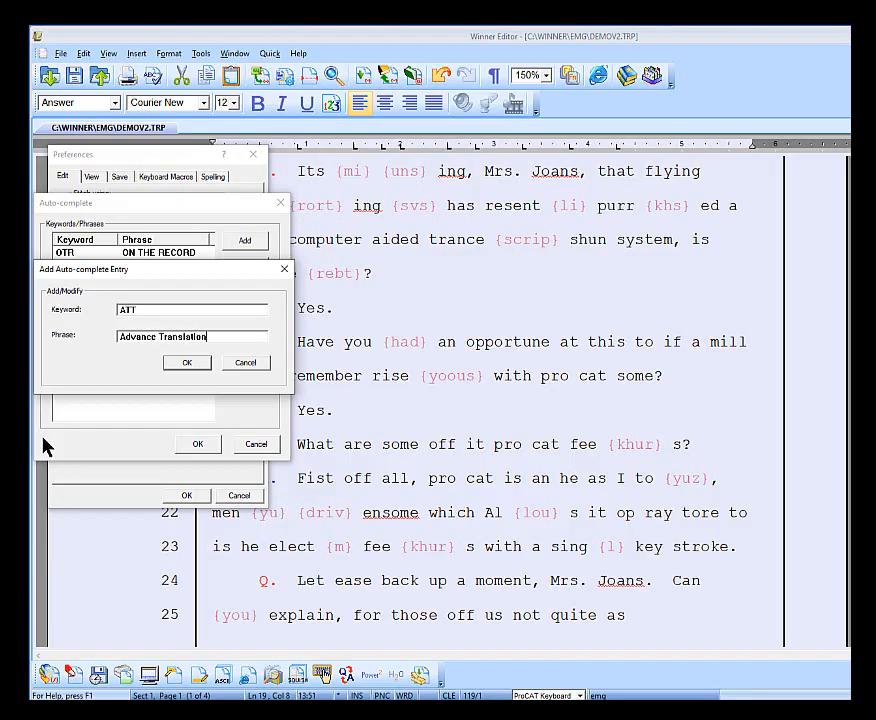
{"action": "type", "text": "s Techno"}
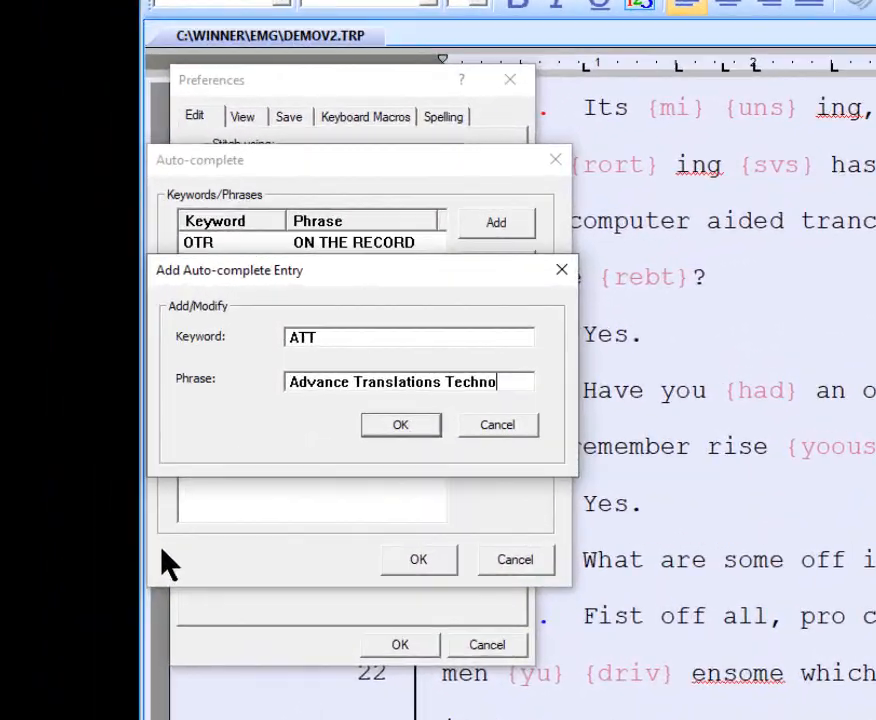
{"action": "type", "text": "logy"}
{"action": "left_click", "coordinate": [410, 426]}
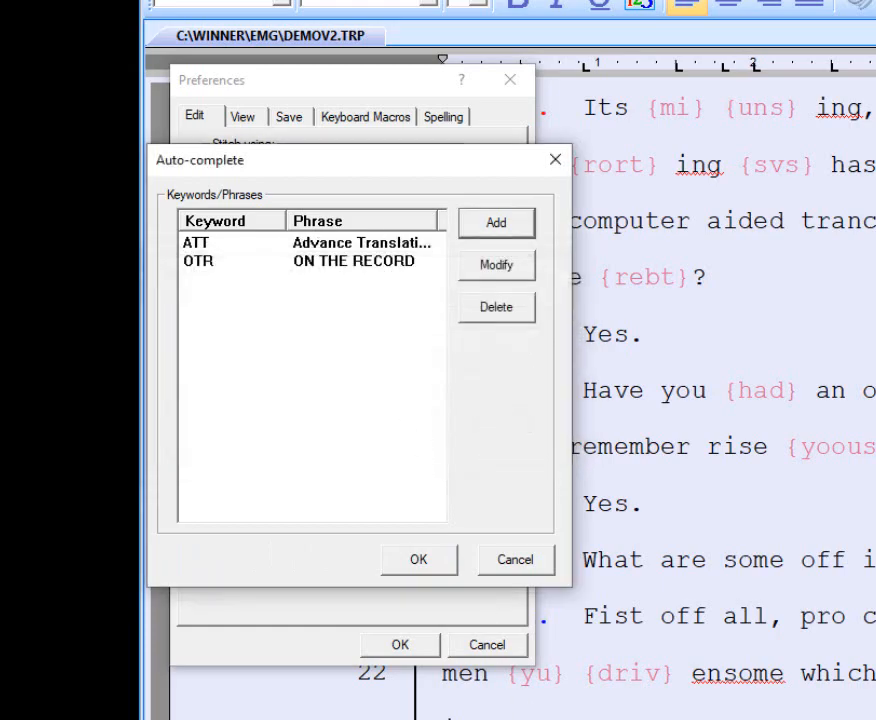
{"action": "left_click", "coordinate": [425, 563]}
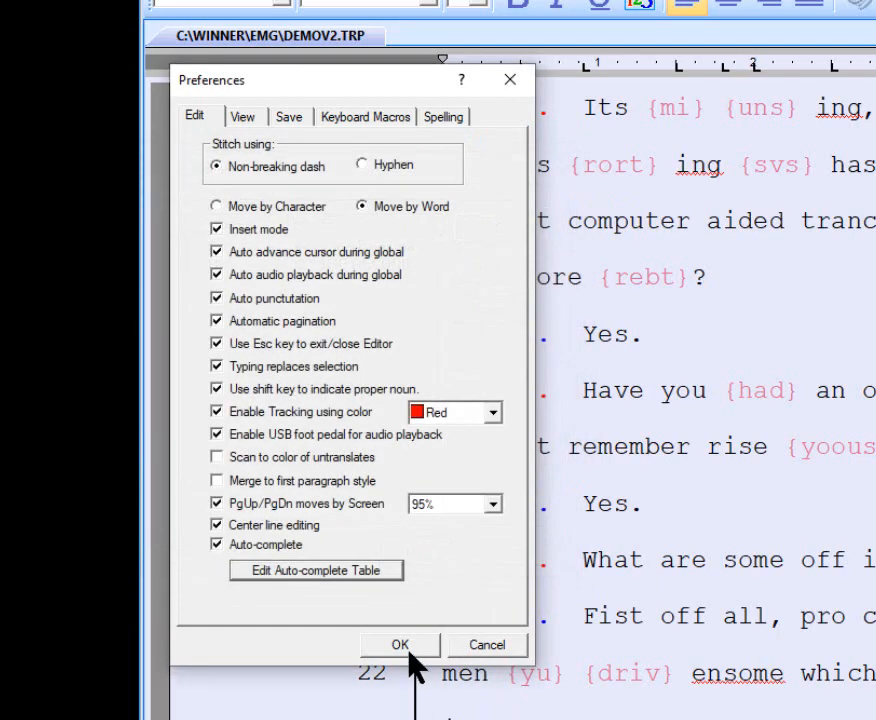
{"action": "left_click", "coordinate": [400, 648]}
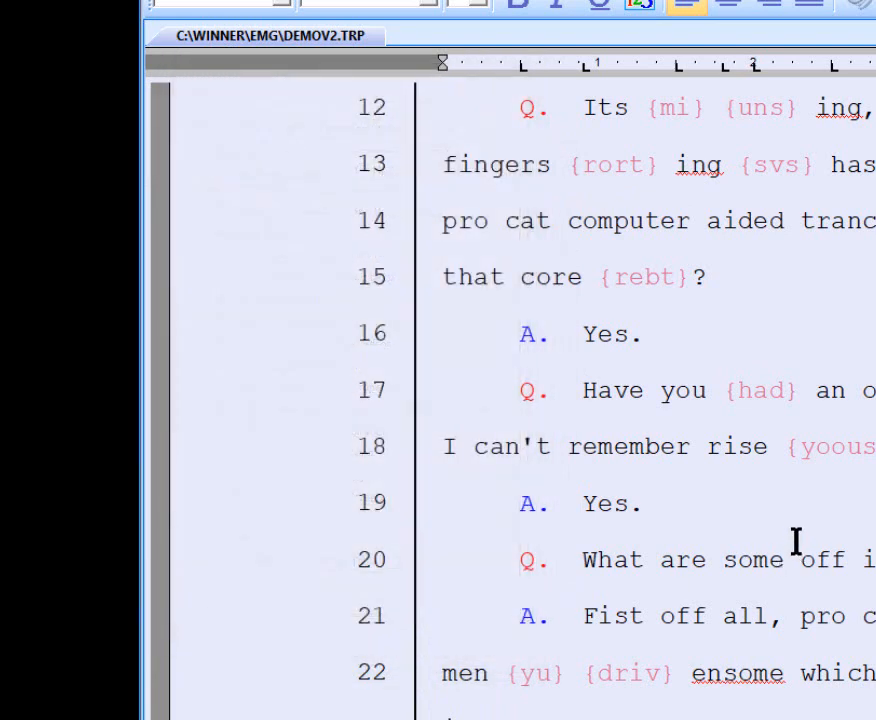
Insert "ATT" on a new line below line 19 and expand the keyword to "Advance Translations Technology" on the following line.
{"action": "left_click", "coordinate": [751, 504]}
{"action": "key", "text": "Return"}
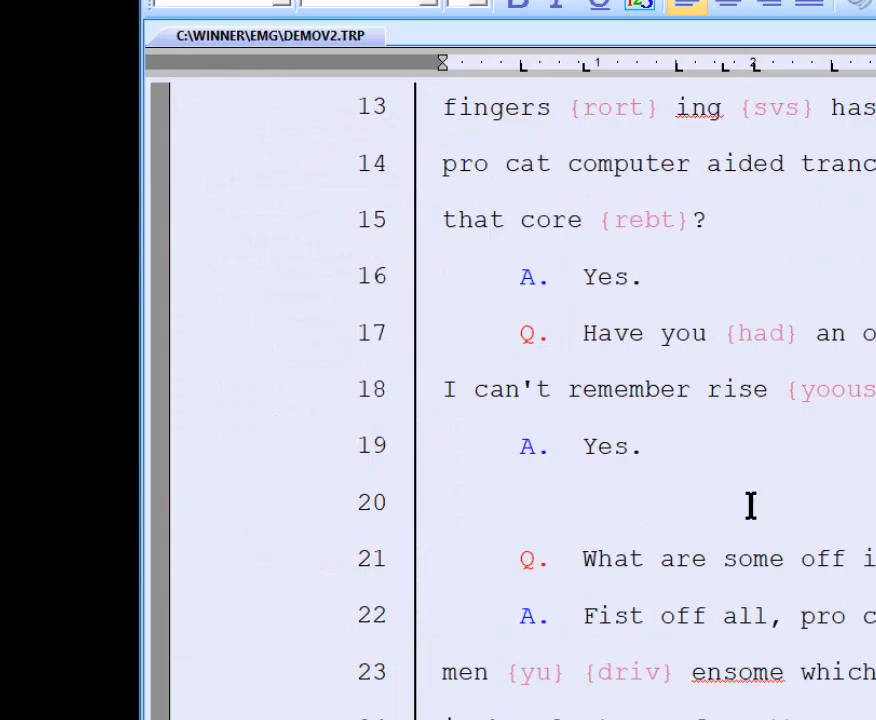
{"action": "type", "text": "ATT"}
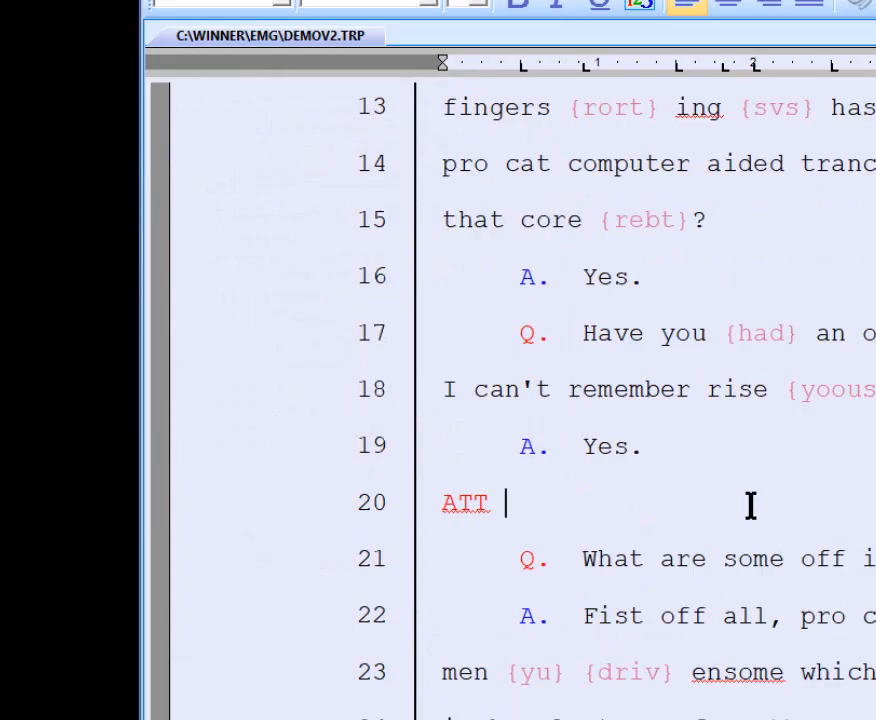
{"action": "key", "text": "Return"}
{"action": "type", "text": "Att"}
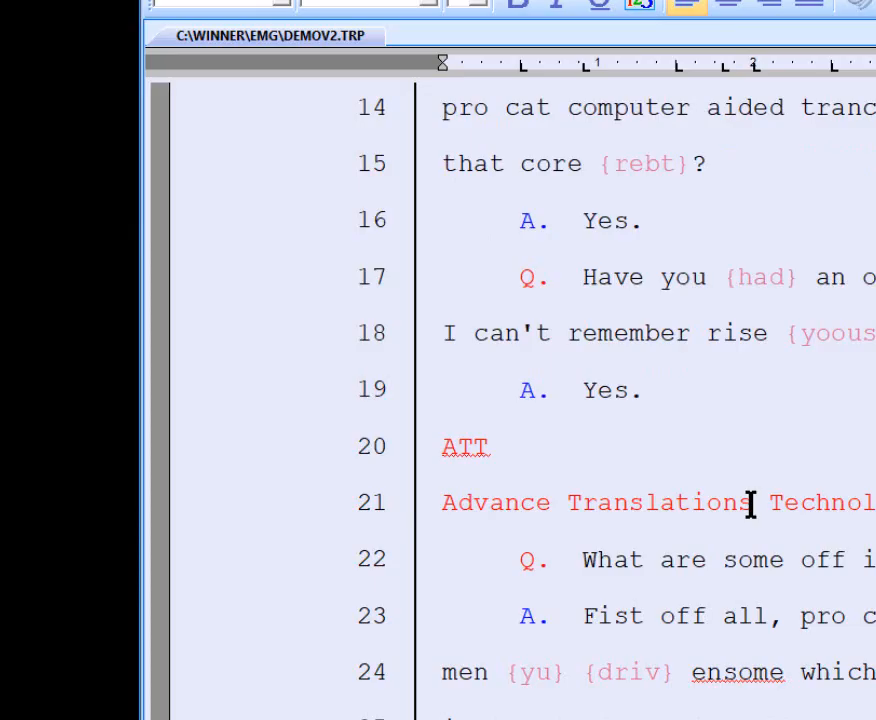
Show the paragraph marks with space symbols through the view preferences and hide them again.
{"action": "left_click", "coordinate": [426, 3]}
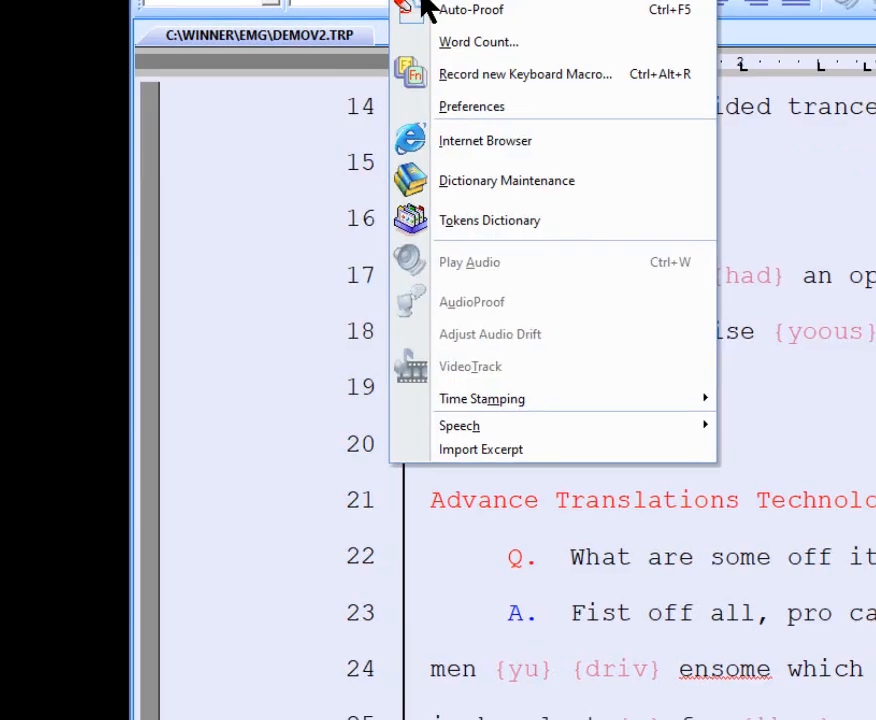
{"action": "left_click", "coordinate": [458, 107]}
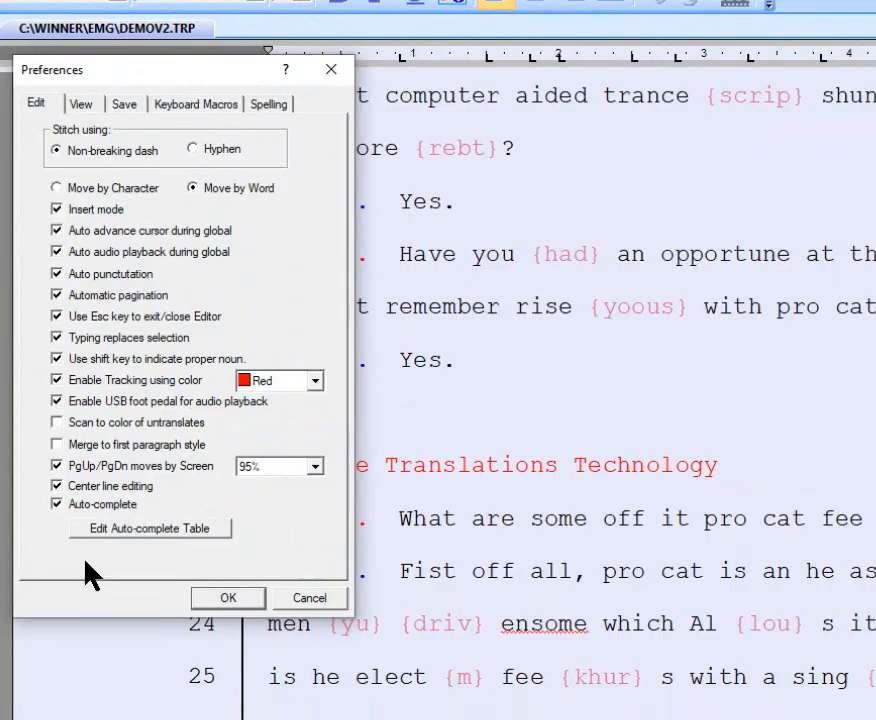
{"action": "left_click", "coordinate": [81, 104]}
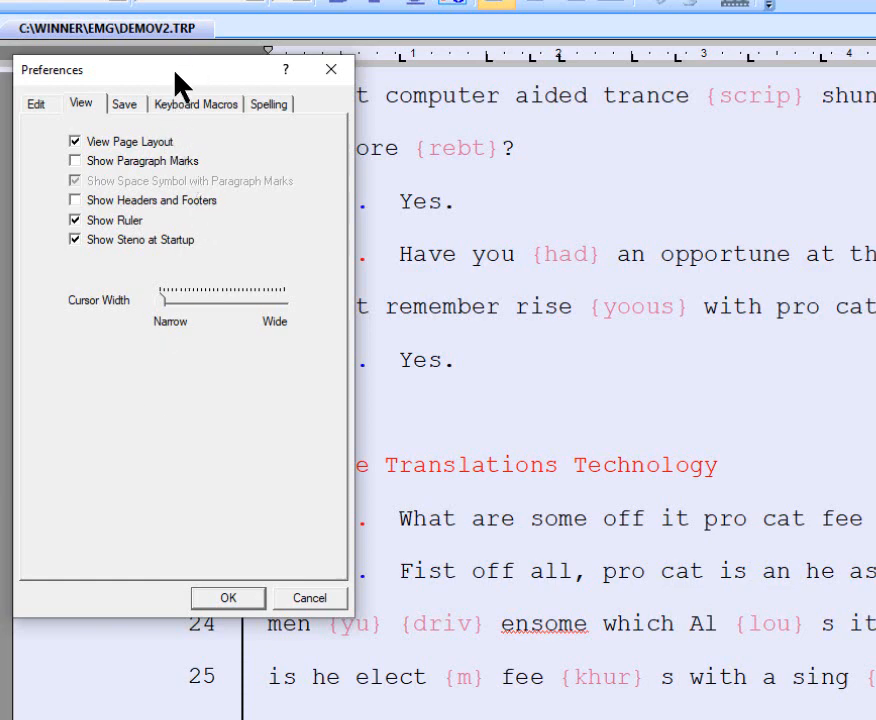
{"action": "left_click_drag", "start_coordinate": [176, 74], "coordinate": [732, 120]}
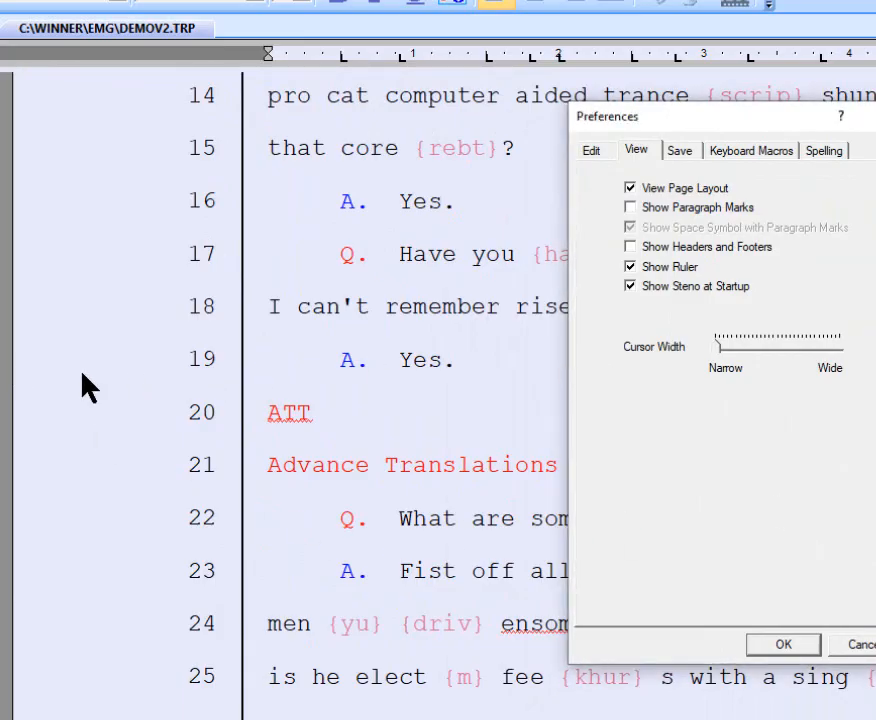
{"action": "left_click", "coordinate": [672, 208]}
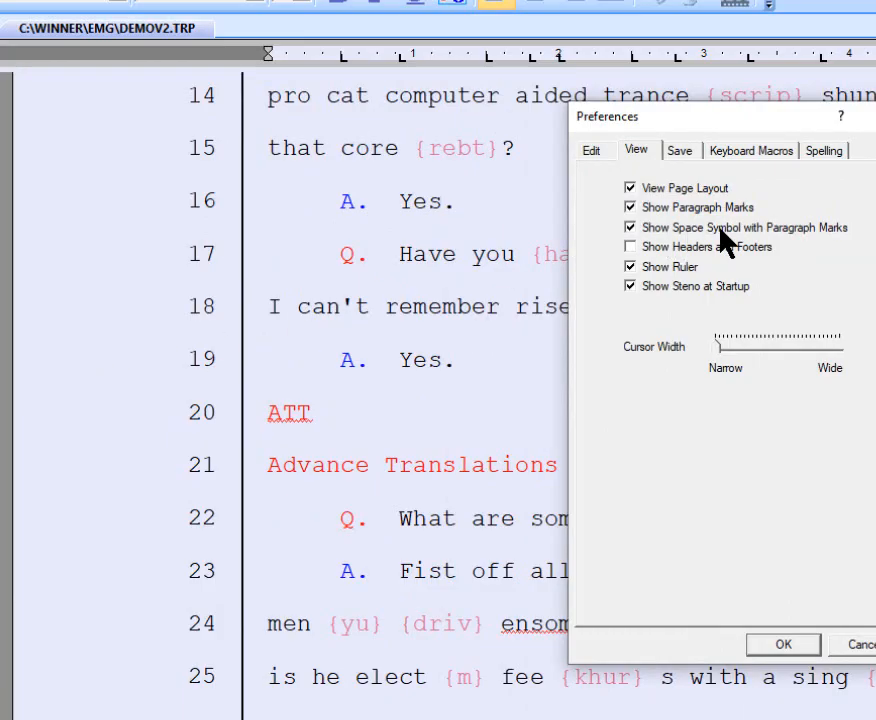
{"action": "left_click", "coordinate": [784, 650]}
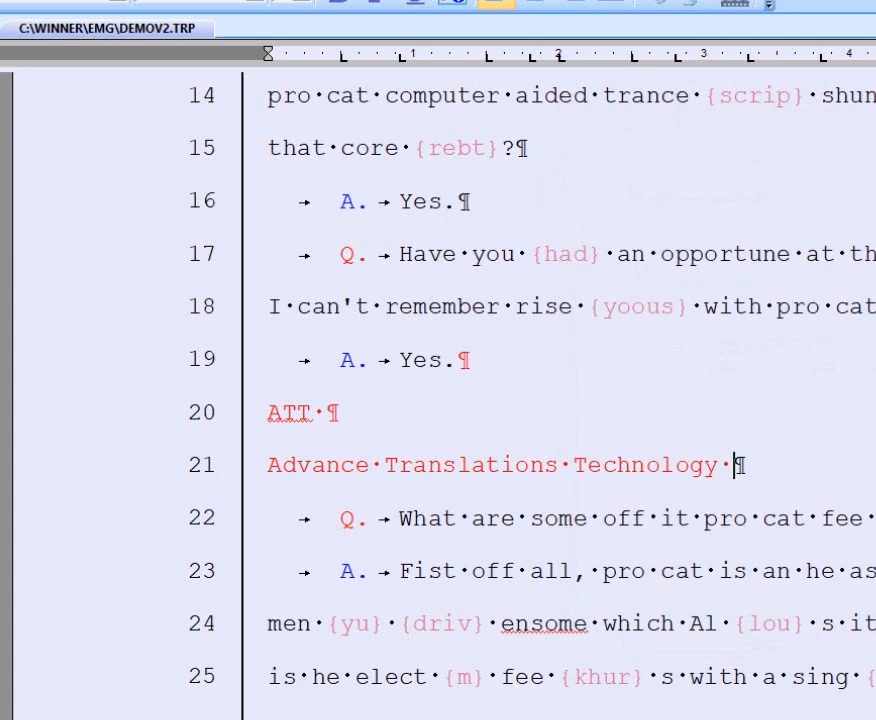
{"action": "left_click", "coordinate": [700, 2]}
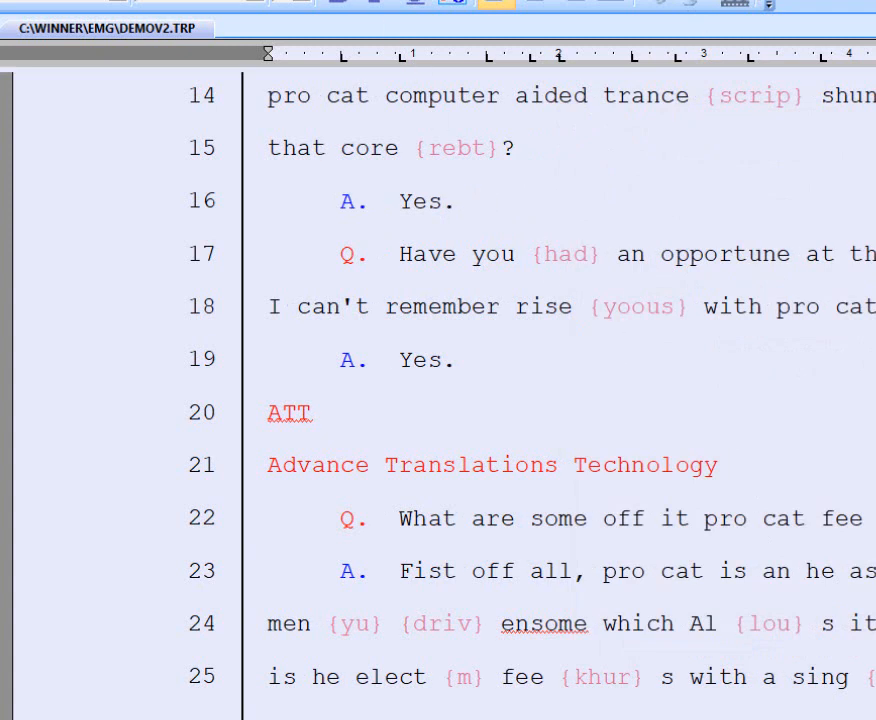
Enable Show Headers and Footers and slightly increase the cursor width in the view preferences.
{"action": "key", "text": "alt+t"}
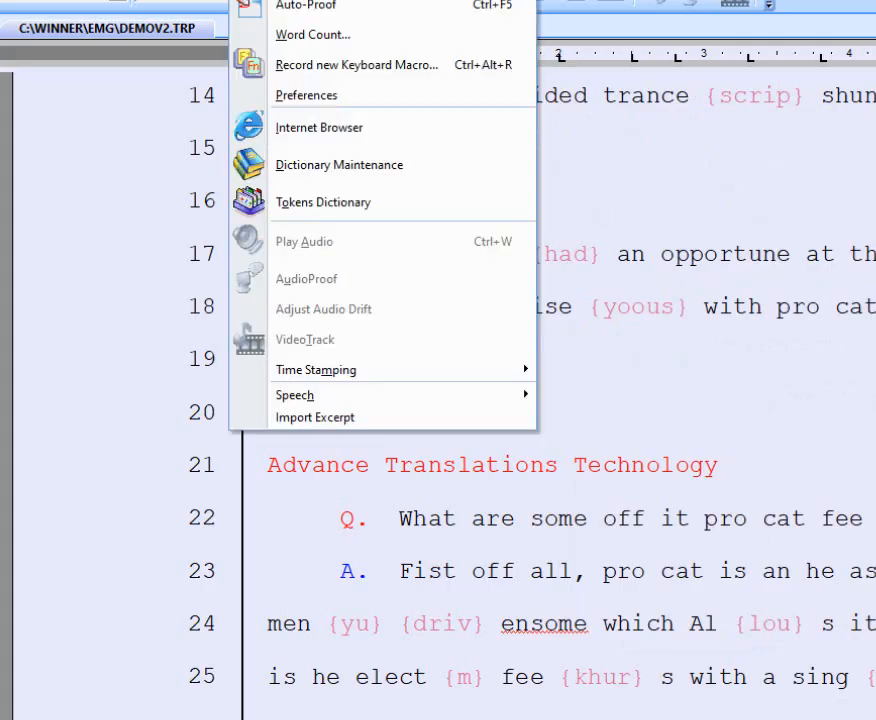
{"action": "left_click", "coordinate": [290, 96]}
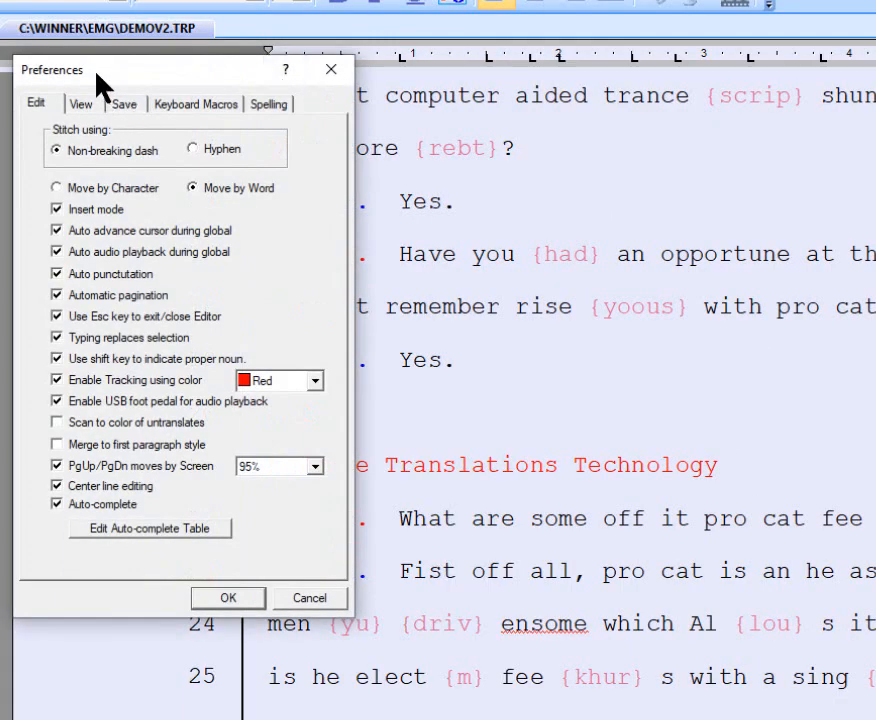
{"action": "left_click_drag", "start_coordinate": [97, 72], "coordinate": [527, 43]}
{"action": "left_click", "coordinate": [507, 74]}
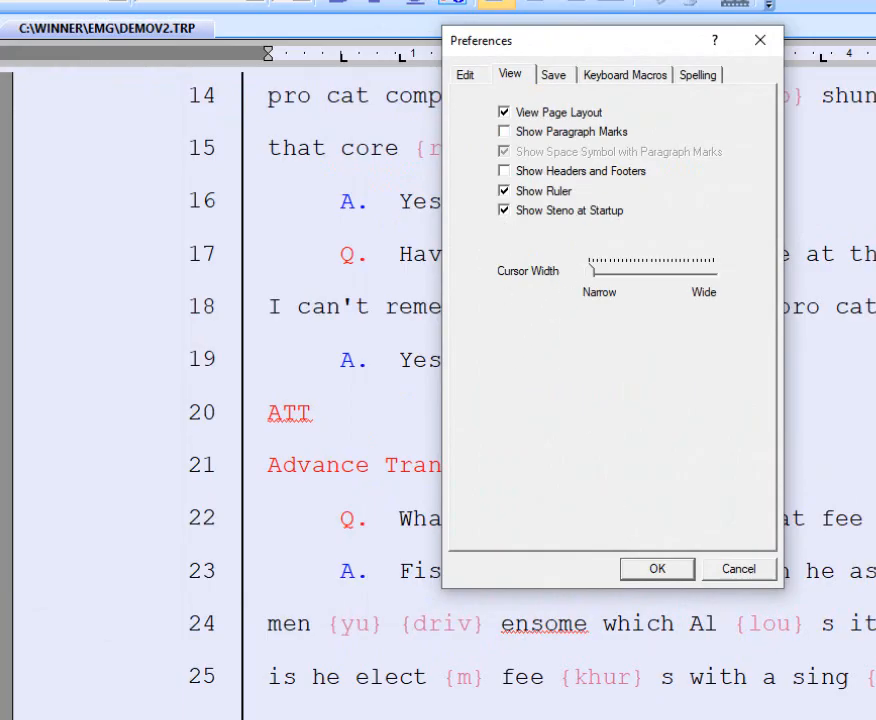
{"action": "left_click", "coordinate": [503, 171]}
{"action": "left_click_drag", "start_coordinate": [481, 40], "coordinate": [470, 146]}
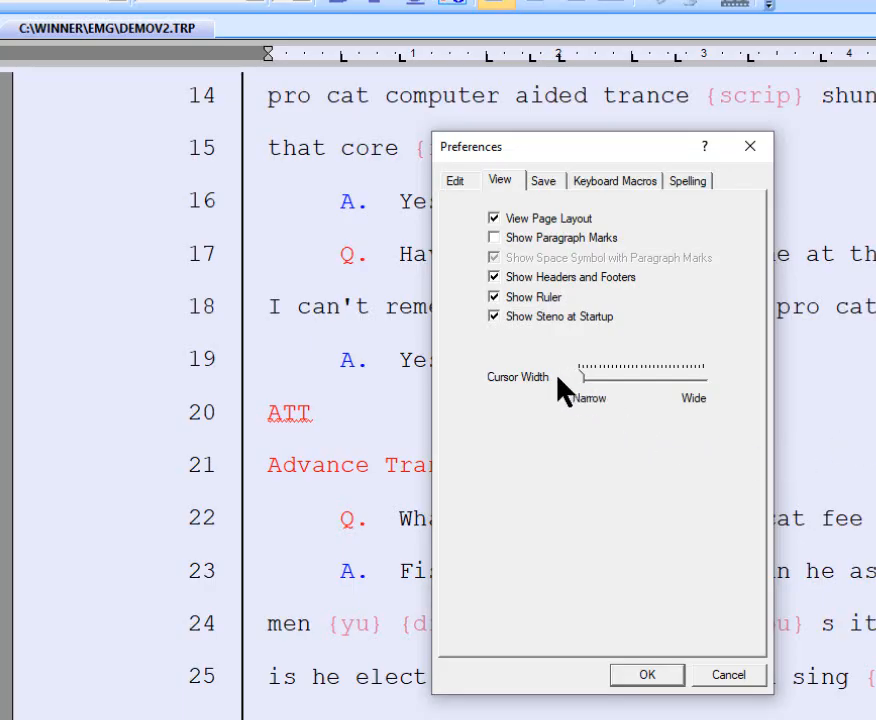
{"action": "left_click_drag", "start_coordinate": [575, 384], "coordinate": [592, 383]}
{"action": "left_click", "coordinate": [645, 677]}
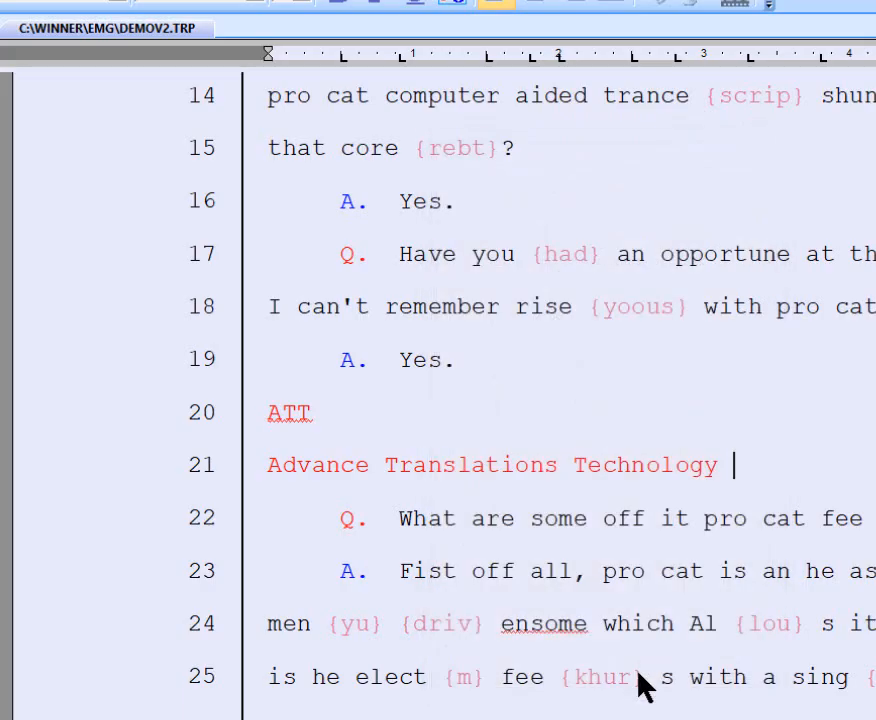
Move the cursor up to the end of line 15 to examine its changed width.
{"action": "scroll", "coordinate": [495, 366], "scroll_direction": "up", "scroll_amount": 1}
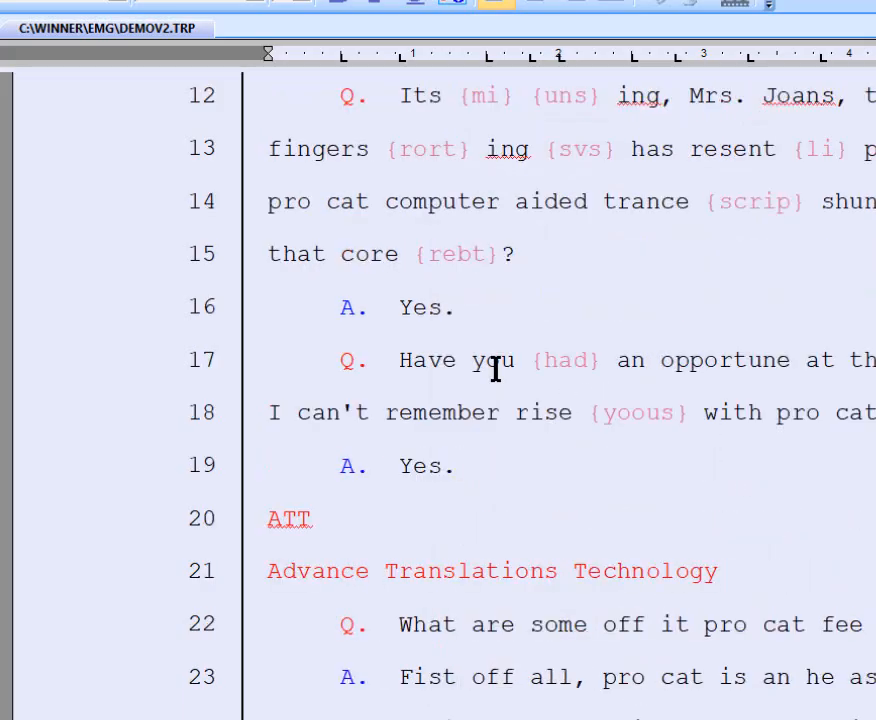
{"action": "left_click", "coordinate": [585, 412]}
{"action": "scroll", "coordinate": [585, 400], "scroll_direction": "up", "scroll_amount": 1}
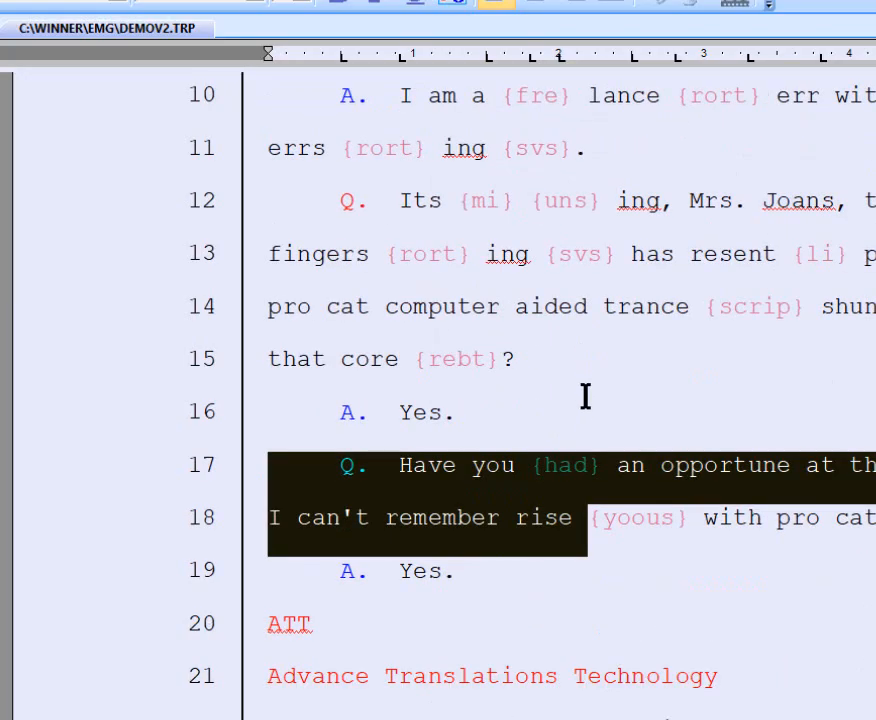
{"action": "scroll", "coordinate": [581, 375], "scroll_direction": "up", "scroll_amount": 1}
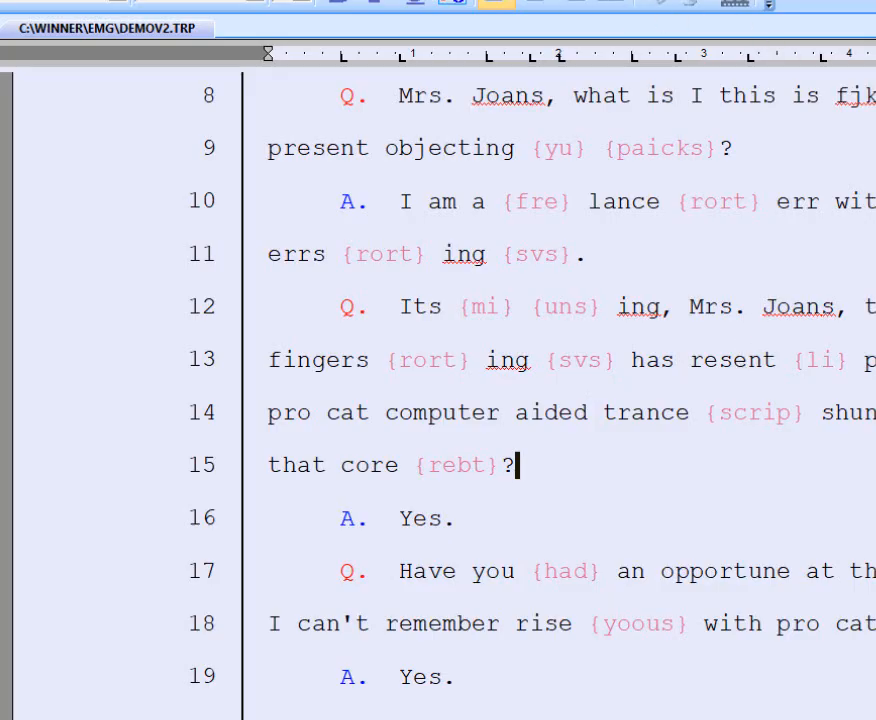
Review the backup copy and autosave interval options in the save preferences.
{"action": "left_click", "coordinate": [283, 4]}
{"action": "left_click", "coordinate": [272, 93]}
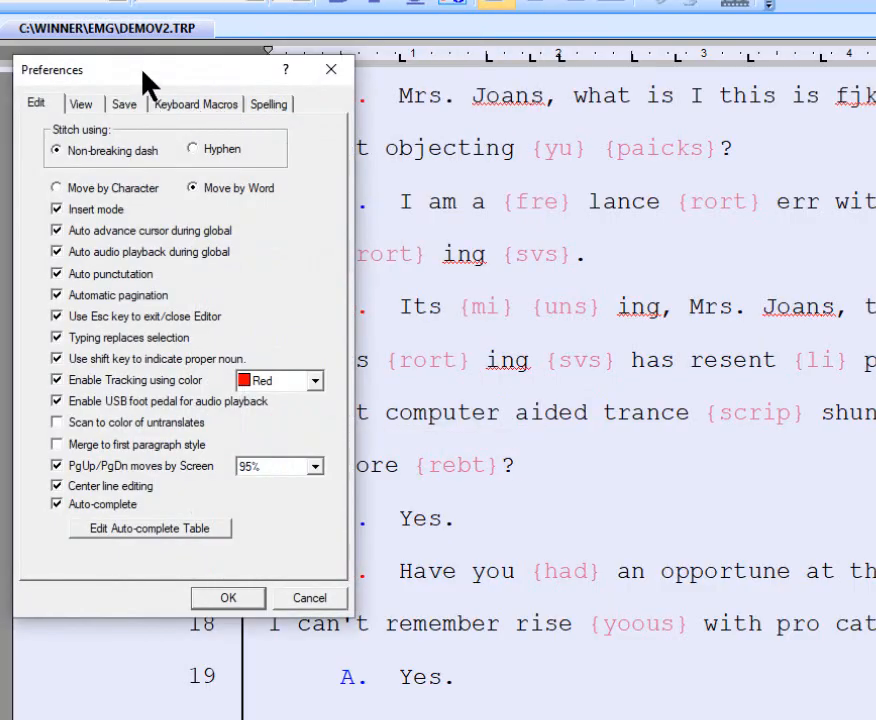
{"action": "left_click_drag", "start_coordinate": [140, 72], "coordinate": [338, 47]}
{"action": "left_click", "coordinate": [318, 79]}
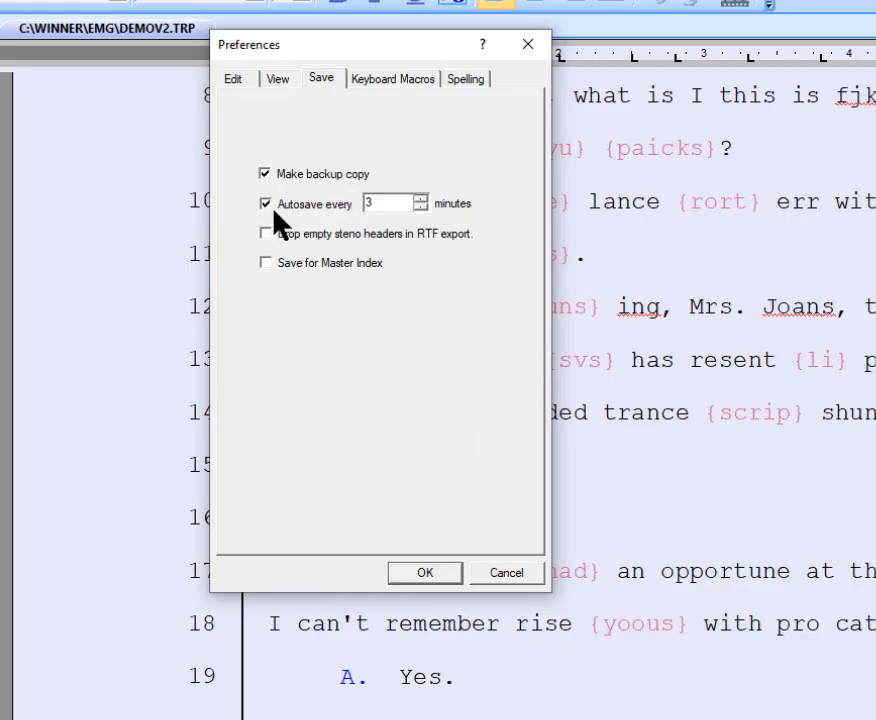
{"action": "left_click", "coordinate": [382, 204]}
Review the Alt 1 to Alt 0 playback keys in the keyboard macro preferences and close the preferences.
{"action": "left_click", "coordinate": [392, 78]}
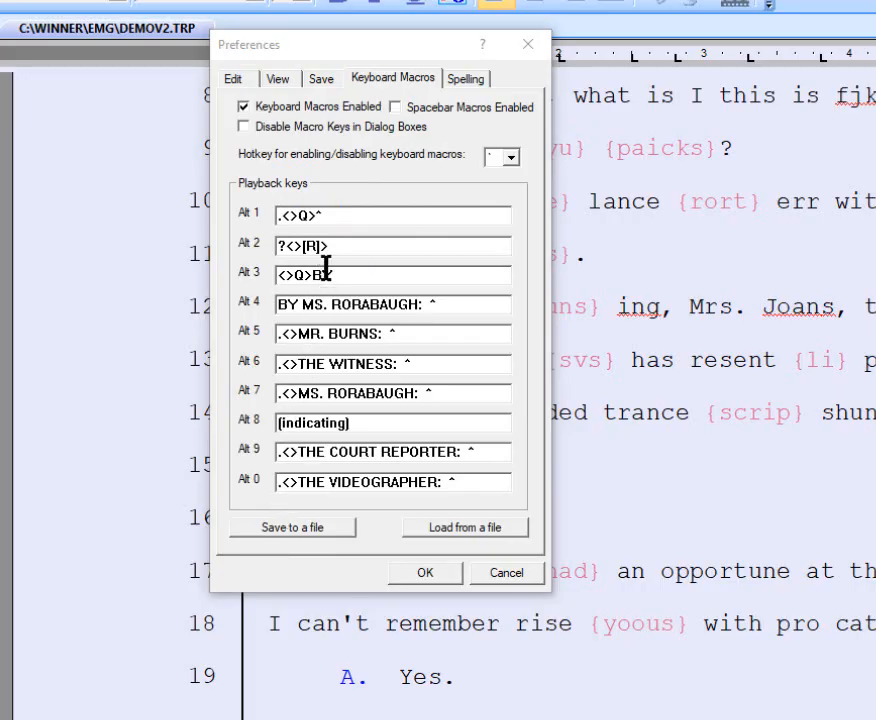
{"action": "left_click_drag", "start_coordinate": [324, 216], "coordinate": [268, 218]}
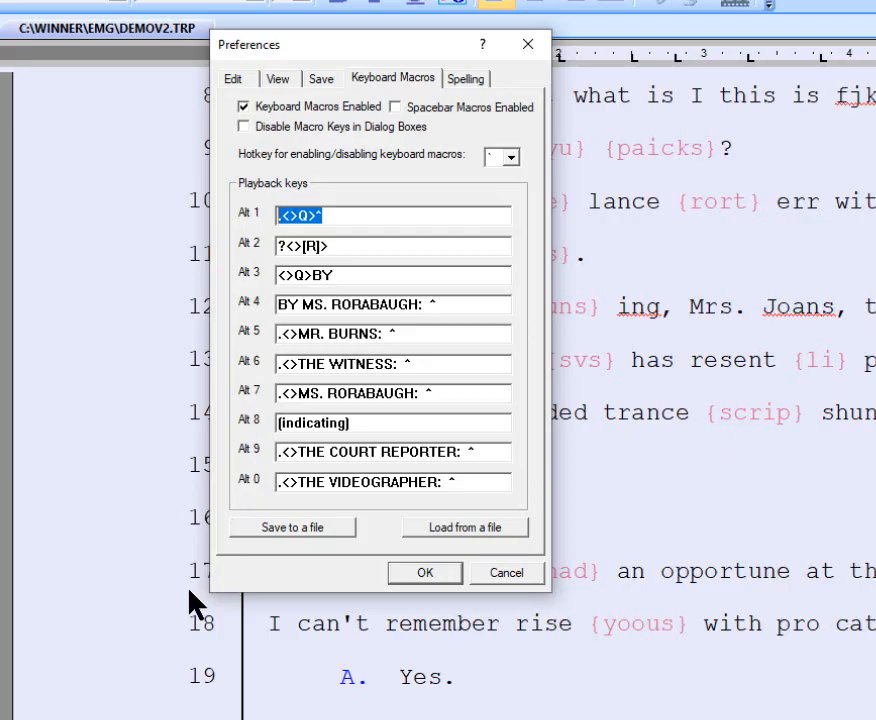
{"action": "left_click", "coordinate": [428, 572]}
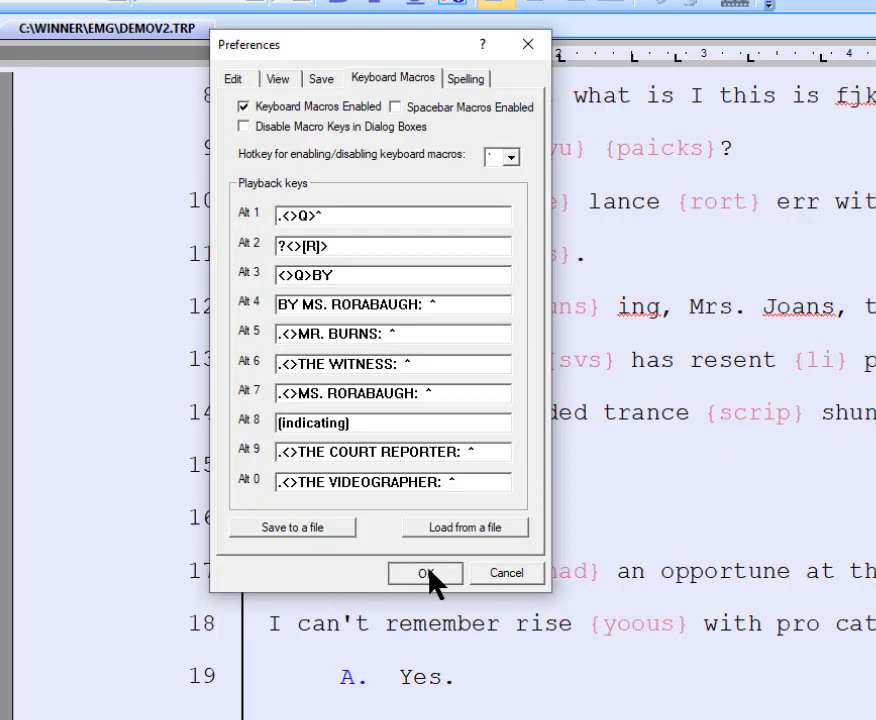
{"action": "left_click", "coordinate": [429, 572]}
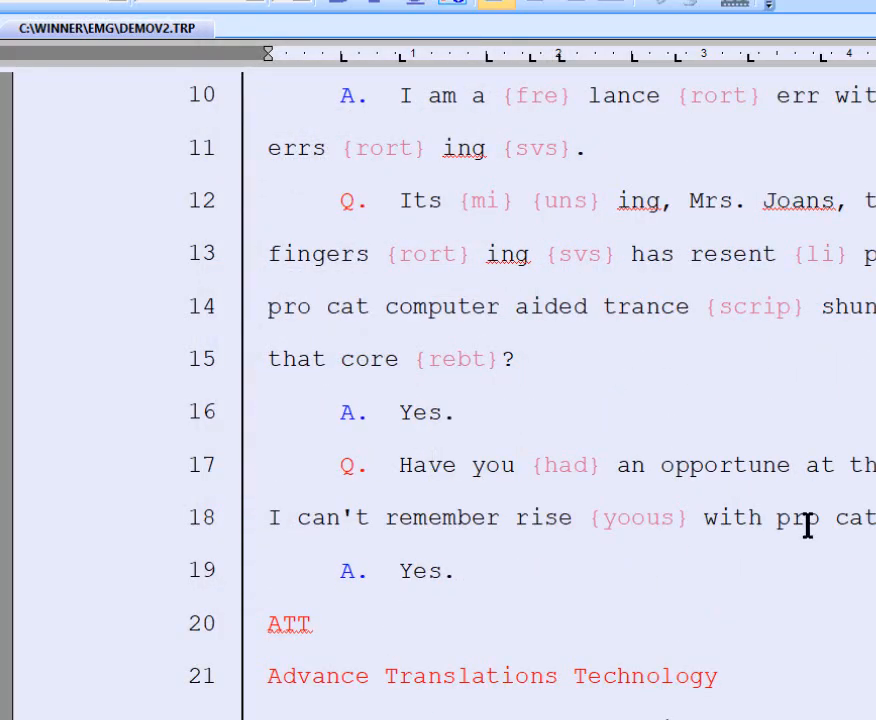
Break line 25 before "with a sing" using the Alt 1 macro, ending the sentence with a period and starting a new Q paragraph.
{"action": "key", "text": "Down"}
{"action": "key", "text": "Down"}
{"action": "key", "text": "Down"}
{"action": "key", "text": "Down"}
{"action": "key", "text": "Down"}
{"action": "key", "text": "Down"}
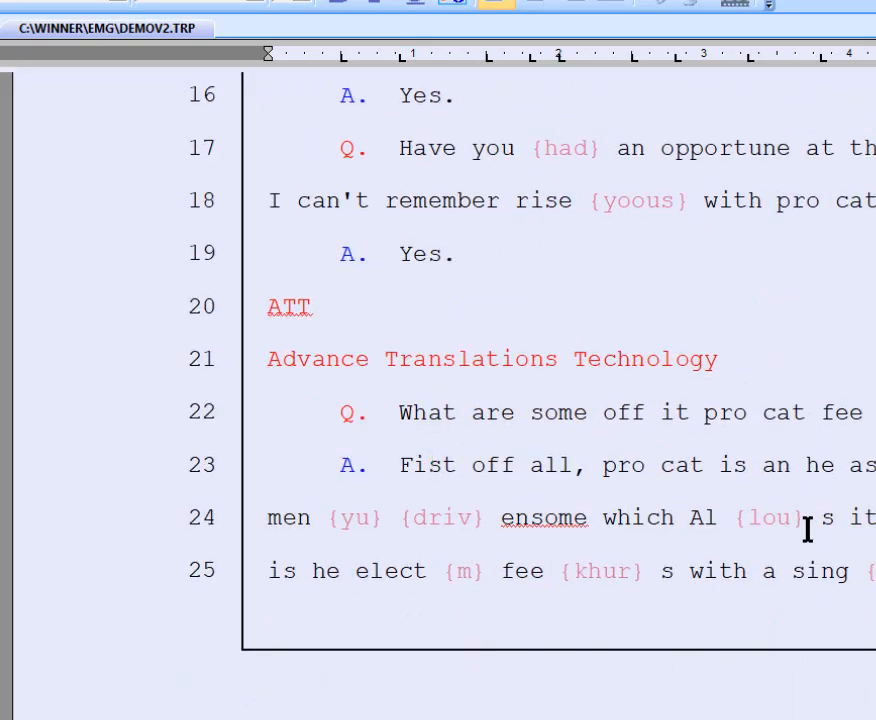
{"action": "left_click", "coordinate": [684, 566]}
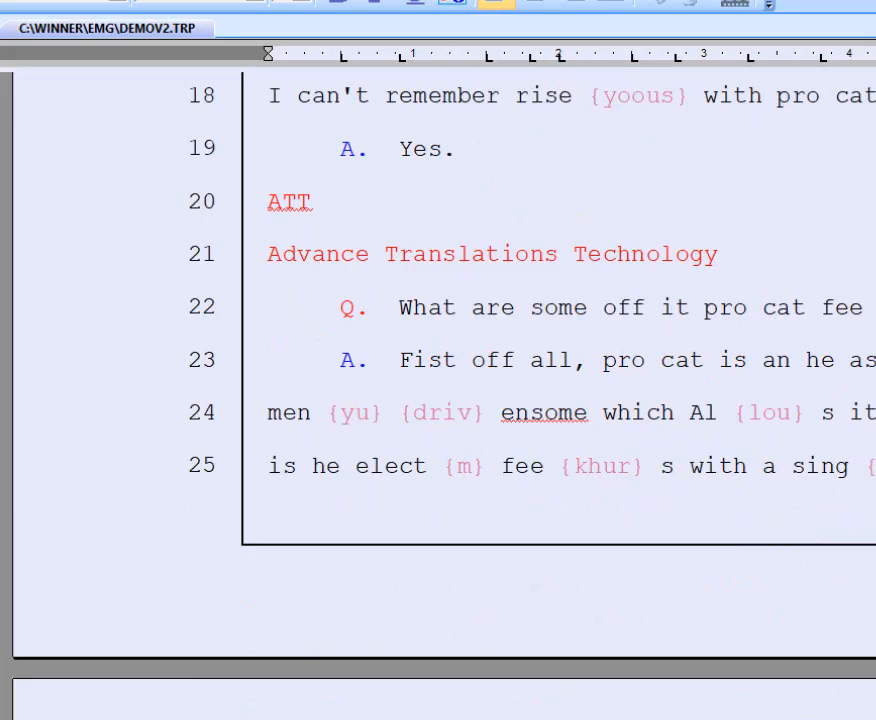
{"action": "key", "text": "q"}
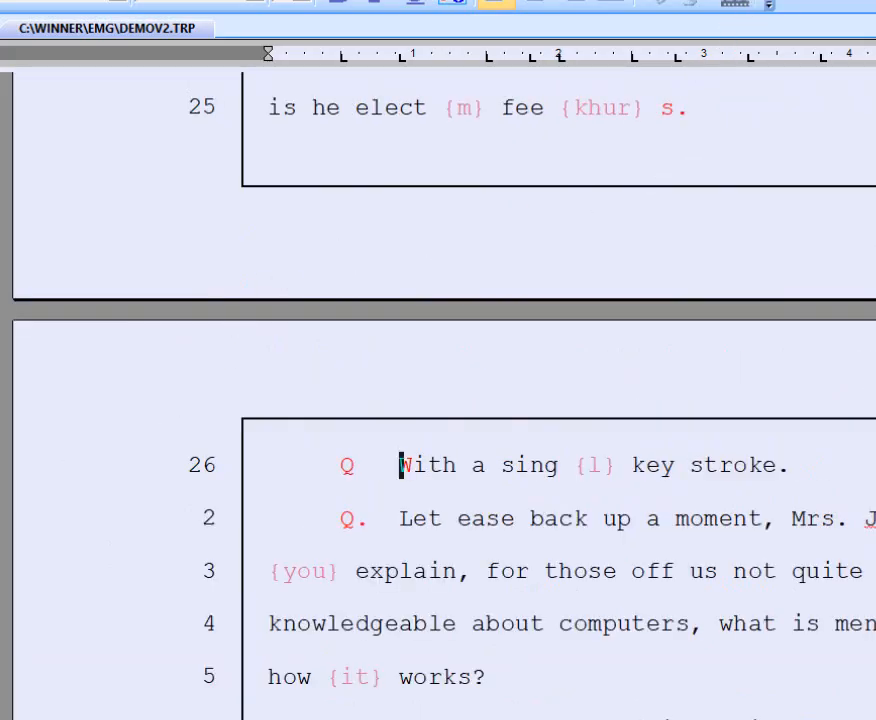
Show the formatting marks, examine the tabs around the new paragraph's Q, and hide the marks again.
{"action": "left_click", "coordinate": [742, 2]}
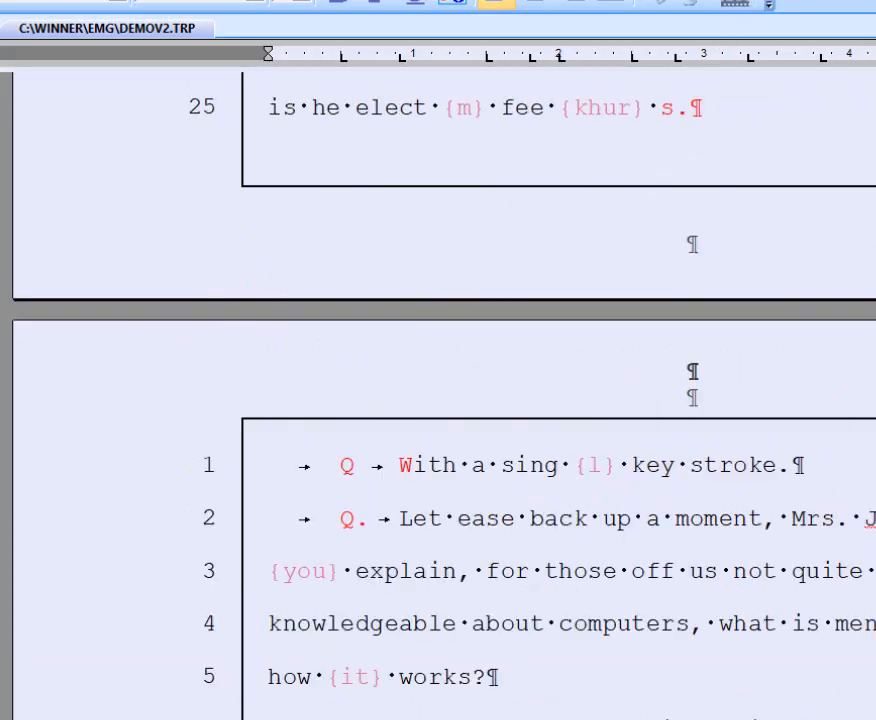
{"action": "left_click", "coordinate": [299, 461]}
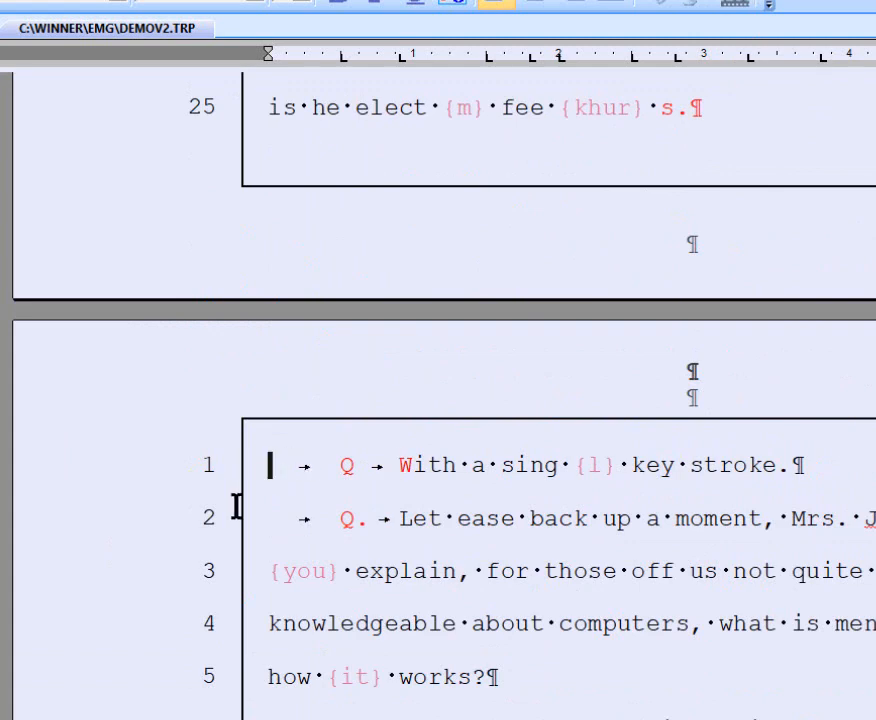
{"action": "left_click", "coordinate": [394, 470]}
{"action": "left_click", "coordinate": [409, 476]}
{"action": "left_click", "coordinate": [708, 2]}
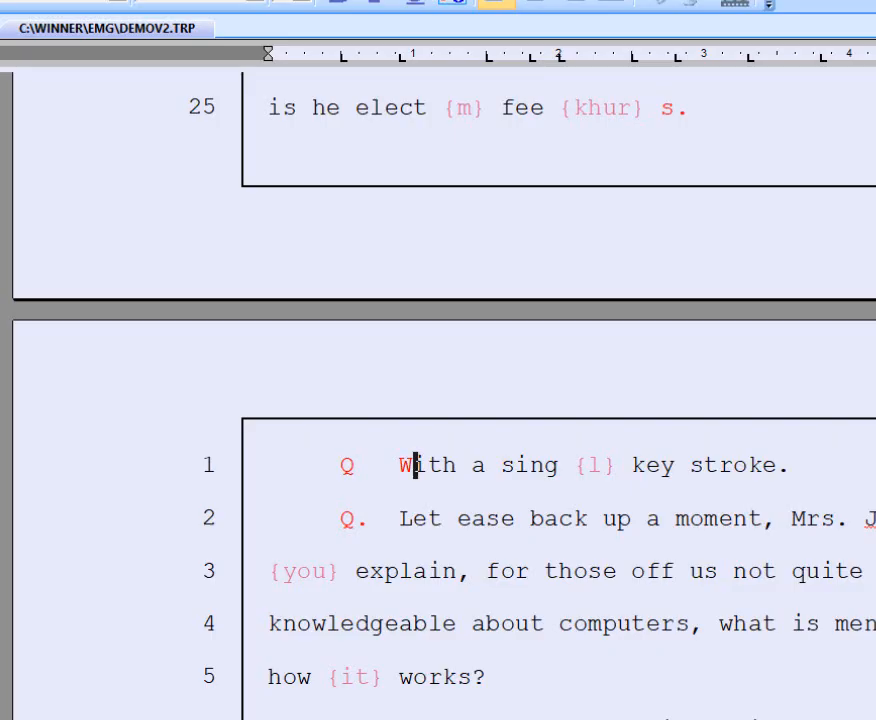
Save the keyboard macros from the preferences to a file named "bob v lisa" in the EMG folder.
{"action": "left_click", "coordinate": [248, 1]}
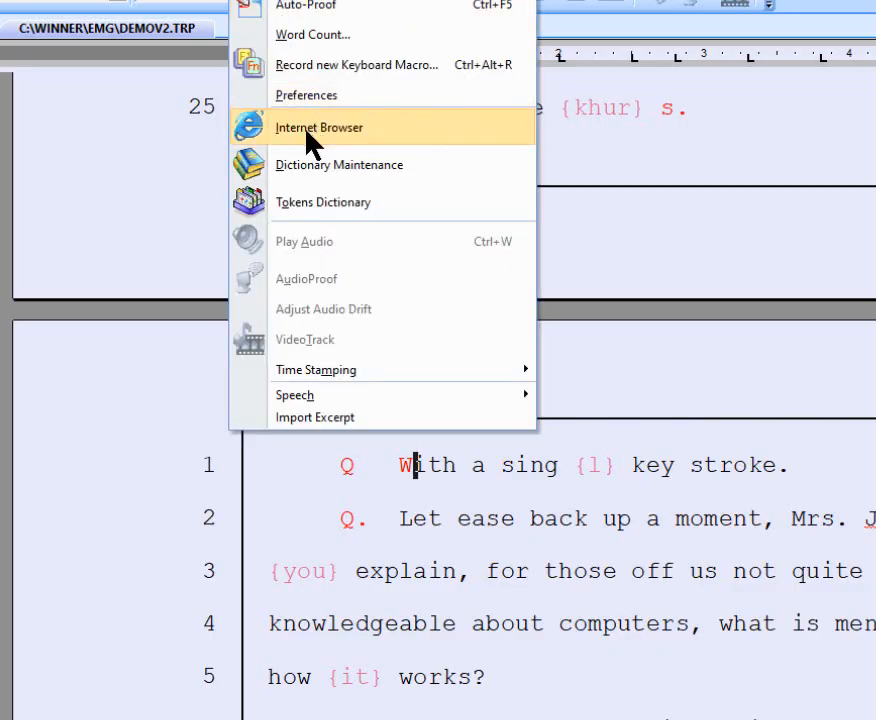
{"action": "left_click", "coordinate": [313, 96]}
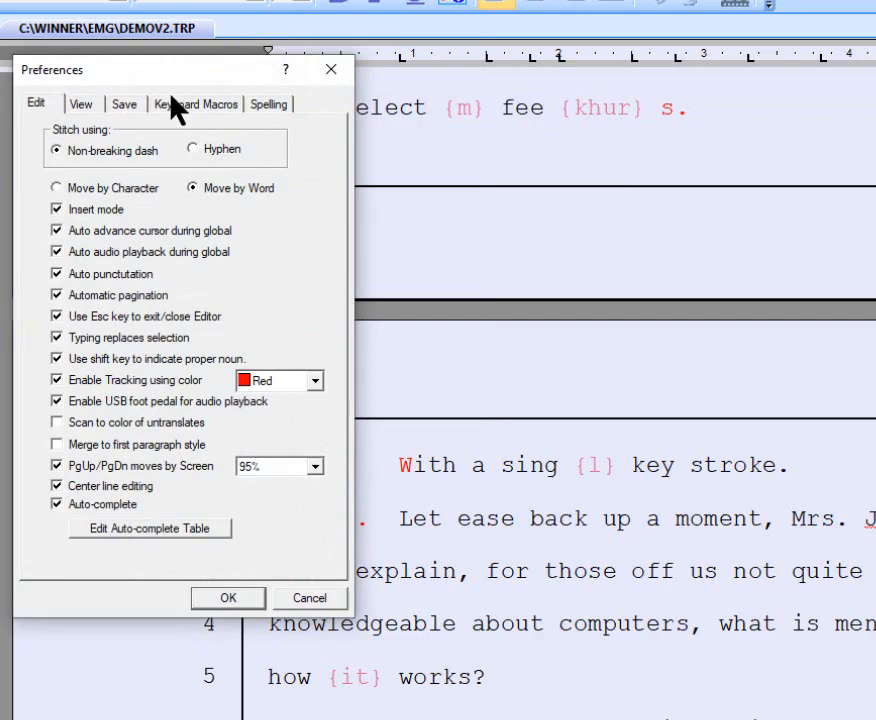
{"action": "left_click", "coordinate": [172, 106]}
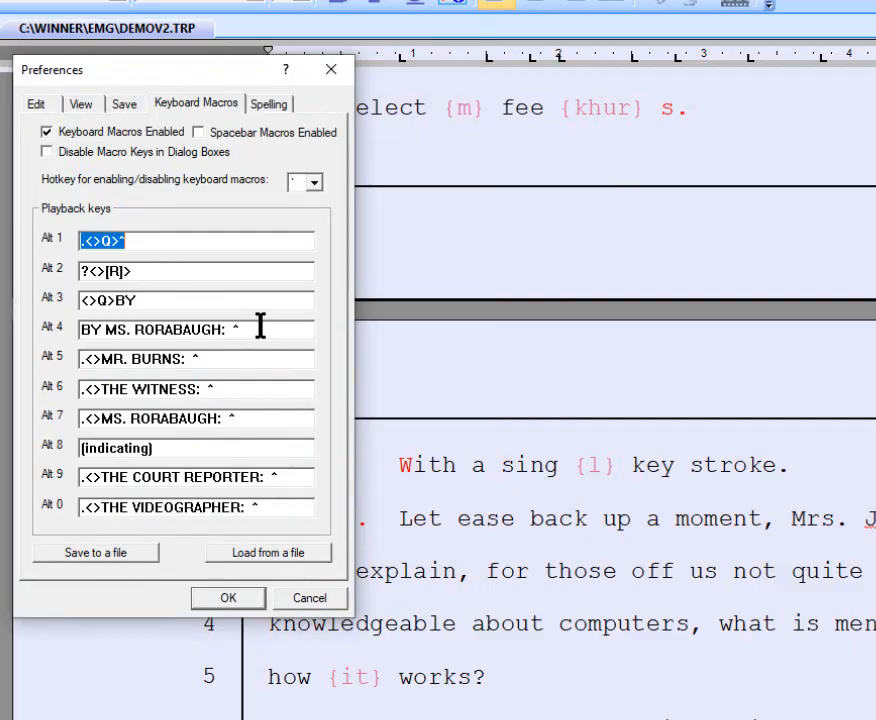
{"action": "left_click", "coordinate": [88, 556]}
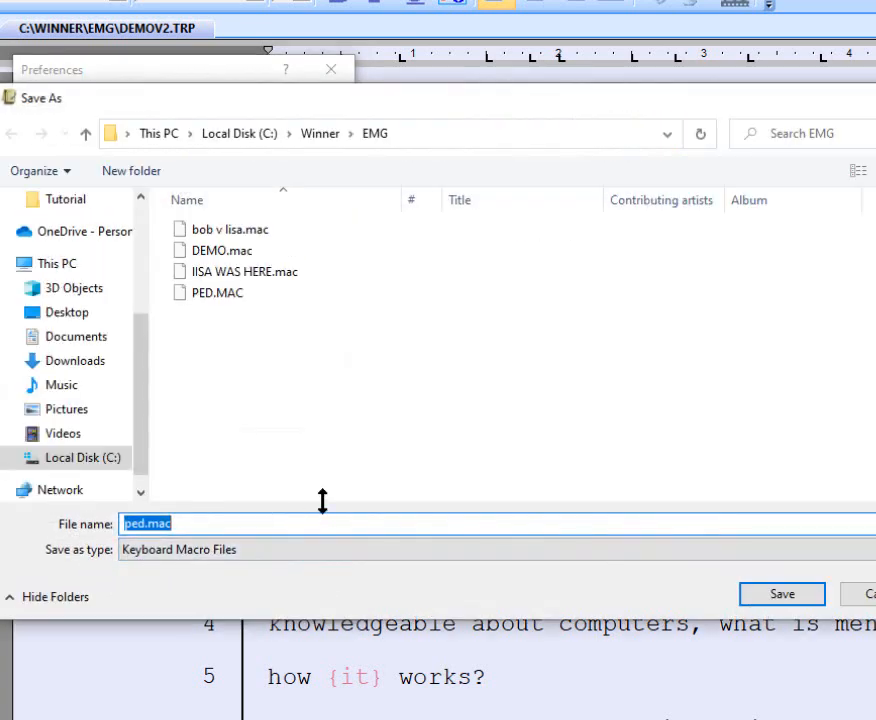
{"action": "type", "text": "bob "}
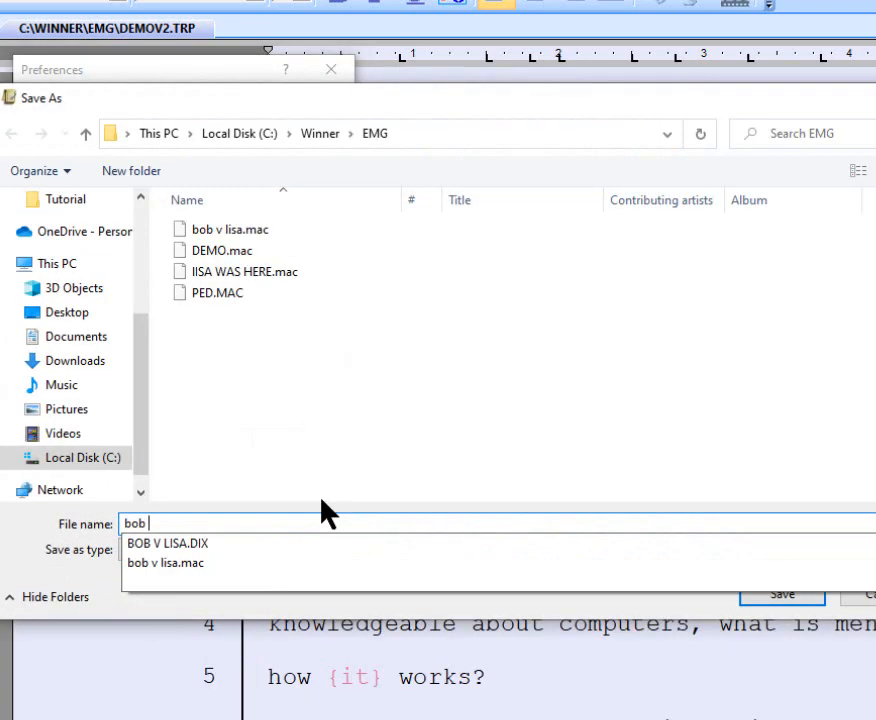
{"action": "type", "text": "v lisa"}
{"action": "key", "text": "Return"}
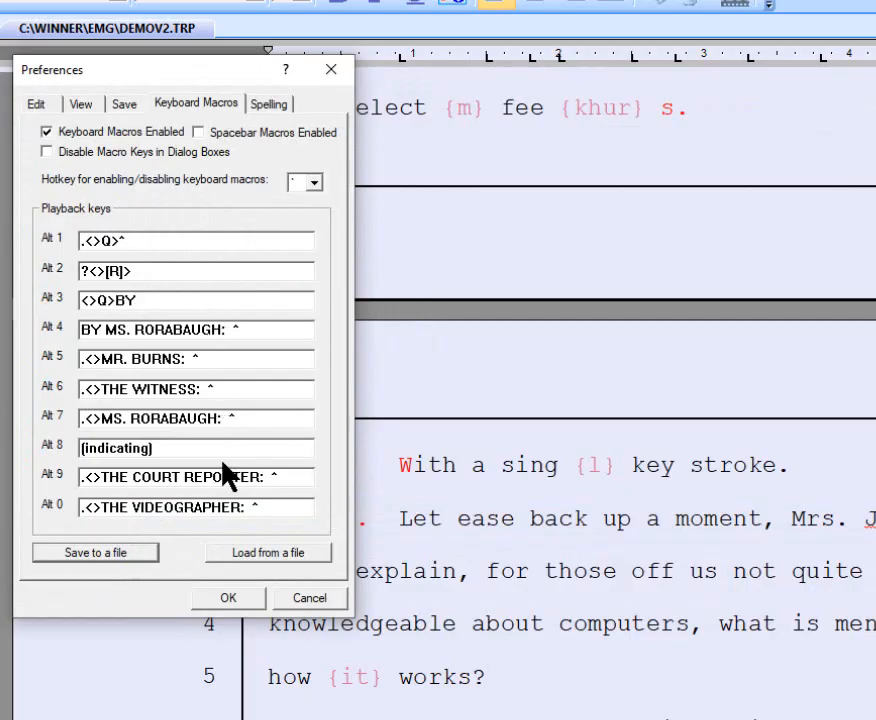
Load the keyboard macros from the file "lISA WAS HERE.mac" and accept the preferences.
{"action": "left_click", "coordinate": [282, 560]}
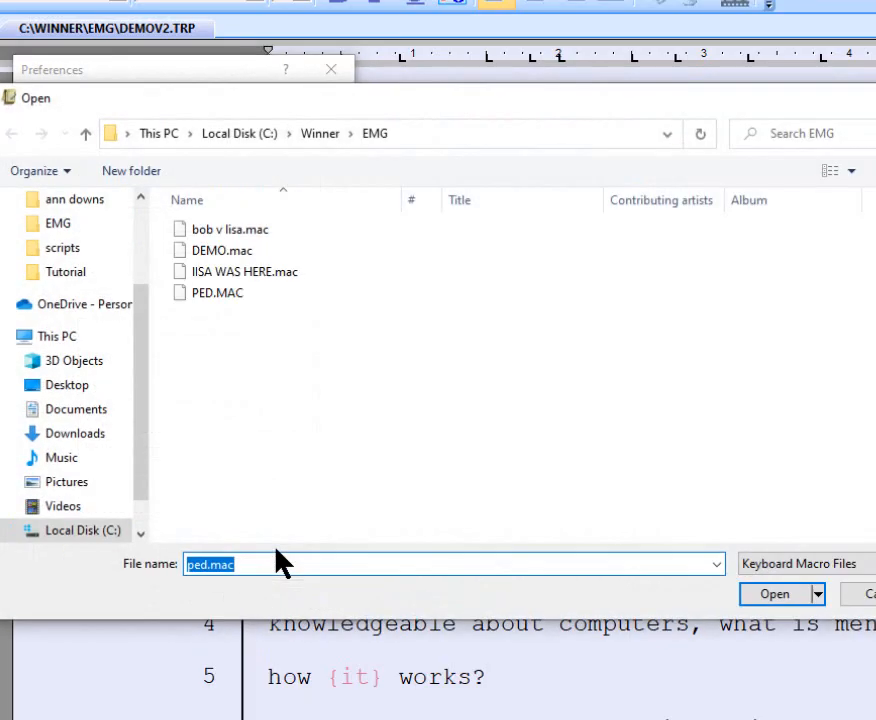
{"action": "left_click", "coordinate": [190, 228]}
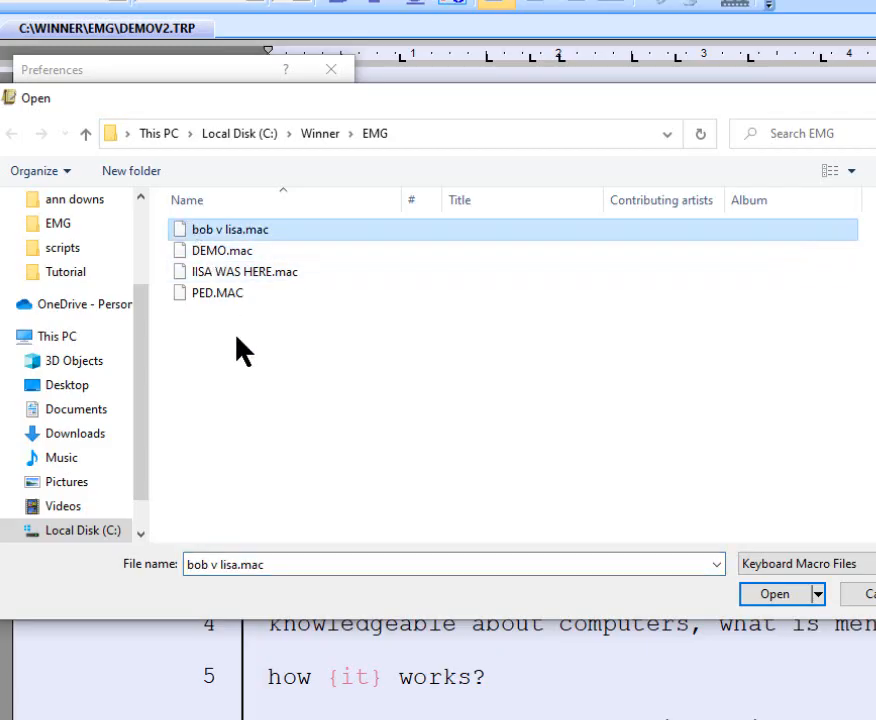
{"action": "left_click", "coordinate": [246, 272]}
{"action": "left_click", "coordinate": [773, 592]}
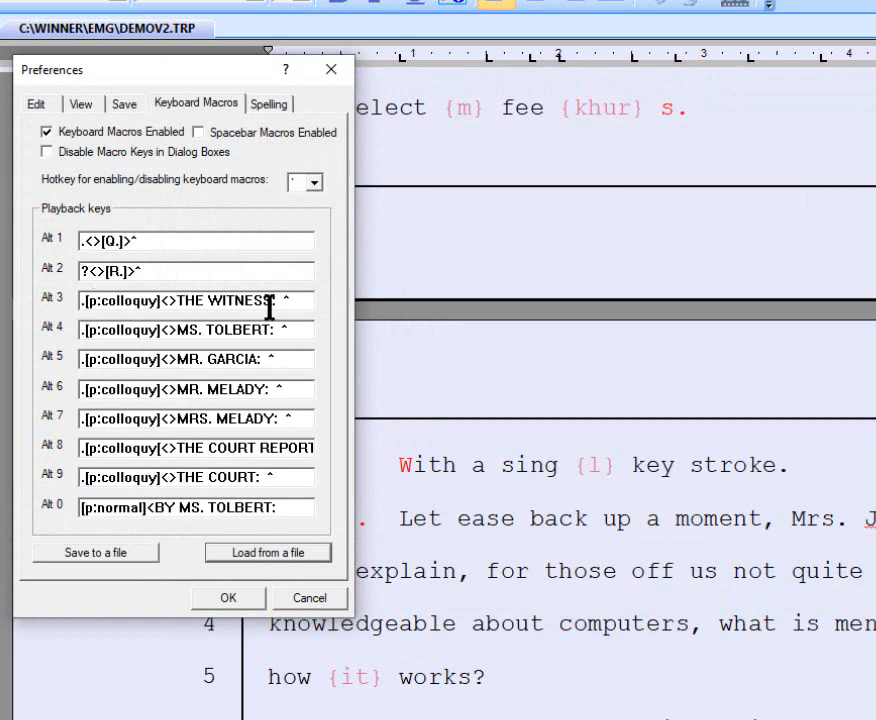
{"action": "left_click", "coordinate": [256, 594]}
Globally define the untranslated {yu} after "what is men" on line 4 as ?<>[R.]>^.
{"action": "scroll", "coordinate": [438, 396], "scroll_direction": "down", "scroll_amount": 1}
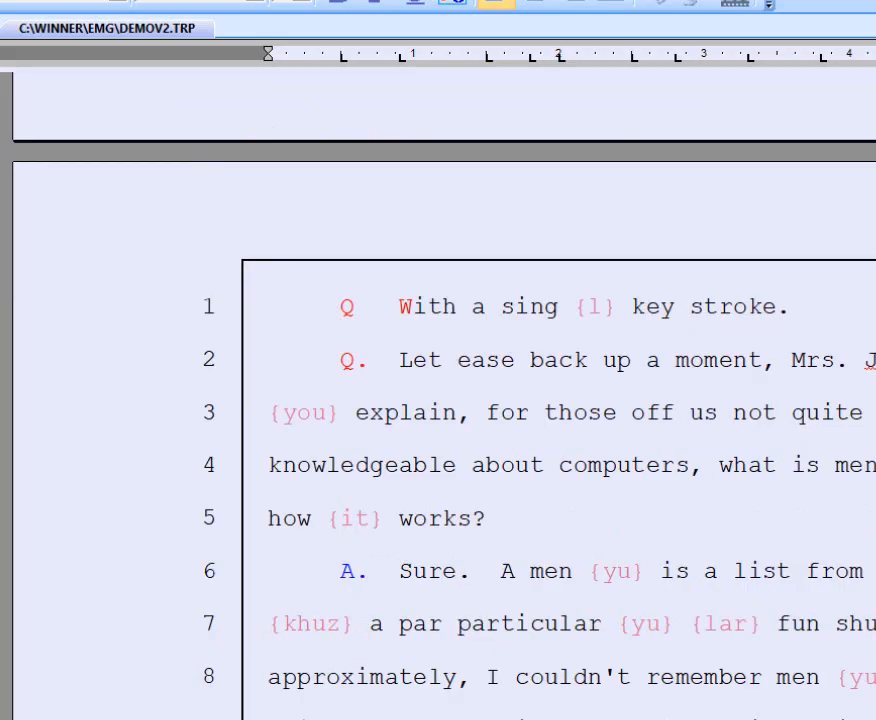
{"action": "key", "text": "ctrl+g"}
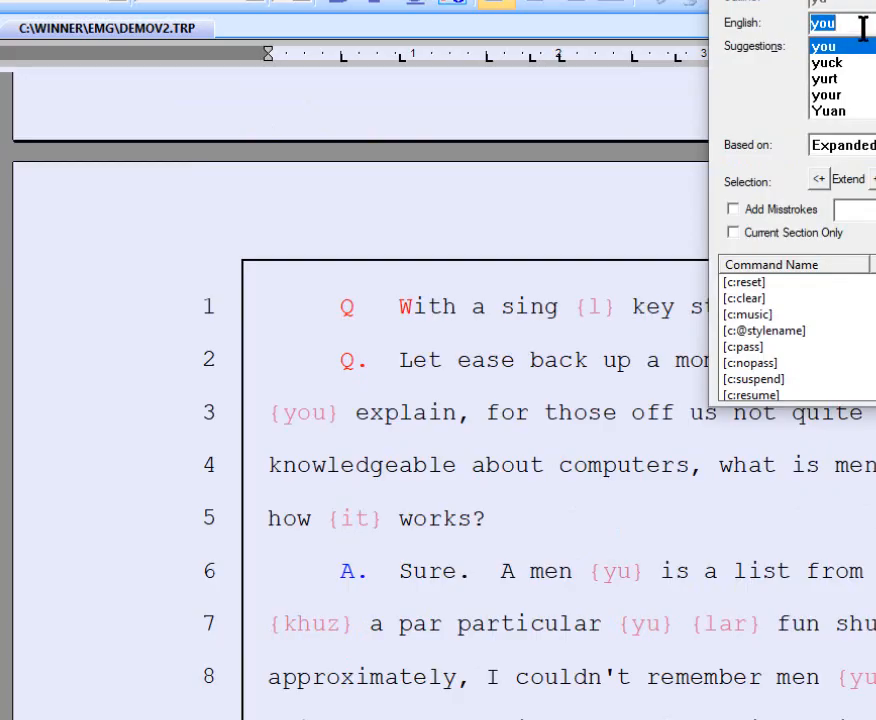
{"action": "type", "text": "?<>[R.]>^"}
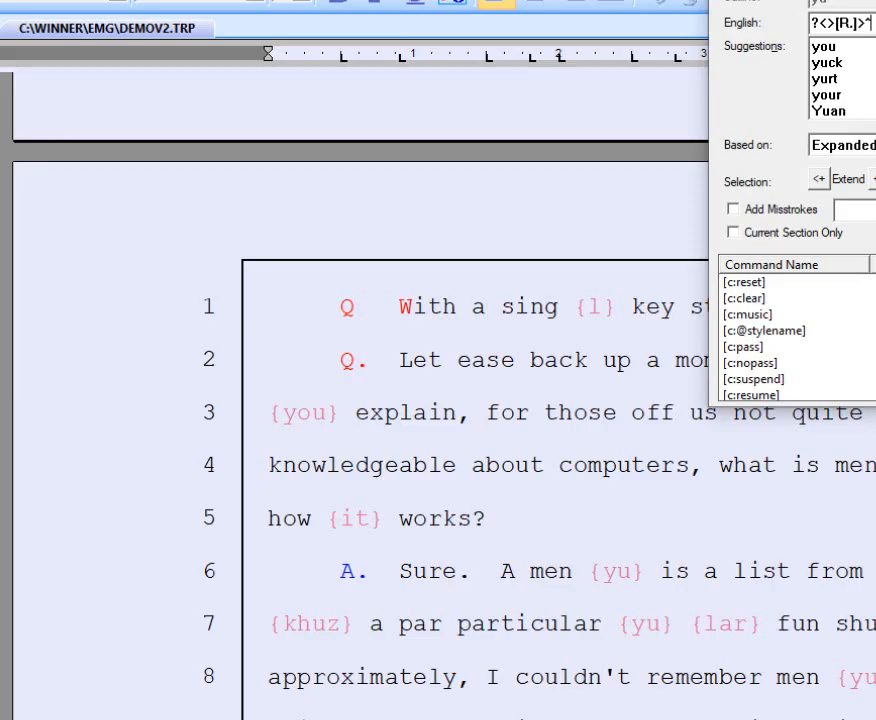
{"action": "key", "text": "Return"}
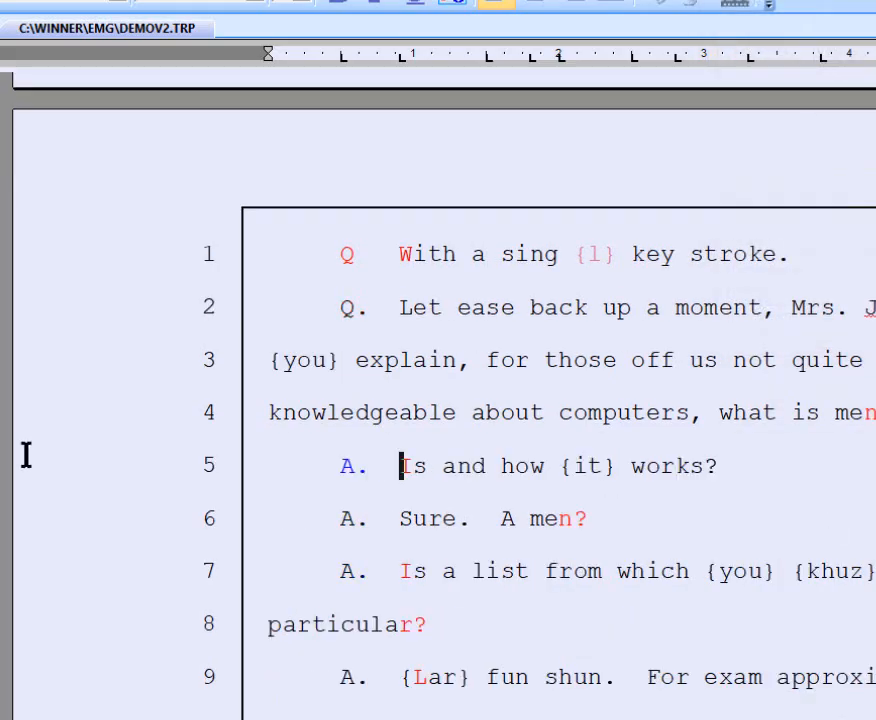
Enable Ignore words containing numbers in the spelling preferences and accept the preferences.
{"action": "left_click", "coordinate": [330, 472]}
{"action": "left_click", "coordinate": [256, 1]}
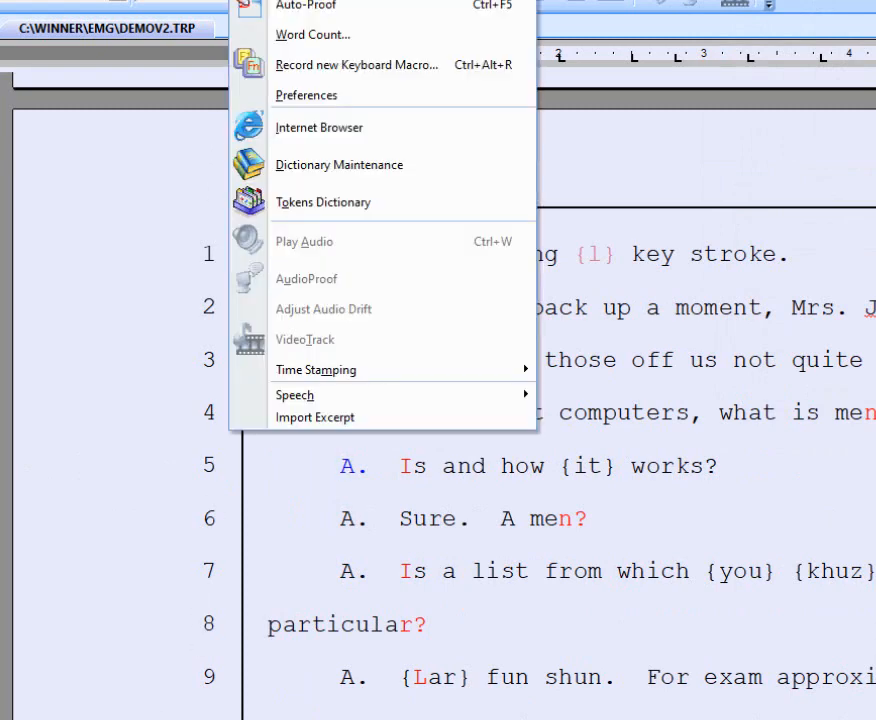
{"action": "left_click", "coordinate": [284, 100]}
{"action": "left_click_drag", "start_coordinate": [254, 82], "coordinate": [422, 69]}
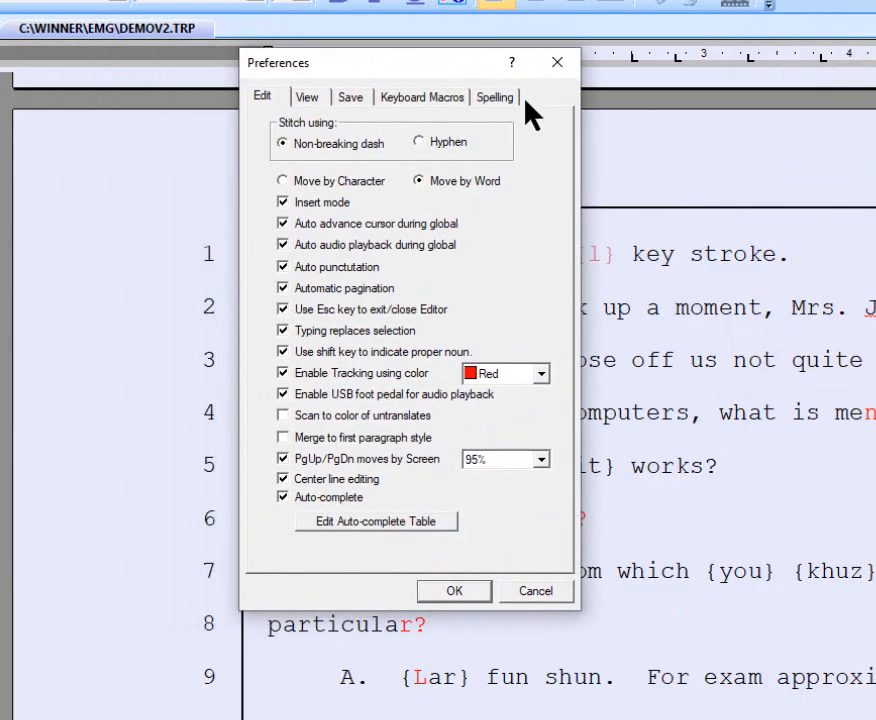
{"action": "left_click", "coordinate": [497, 98]}
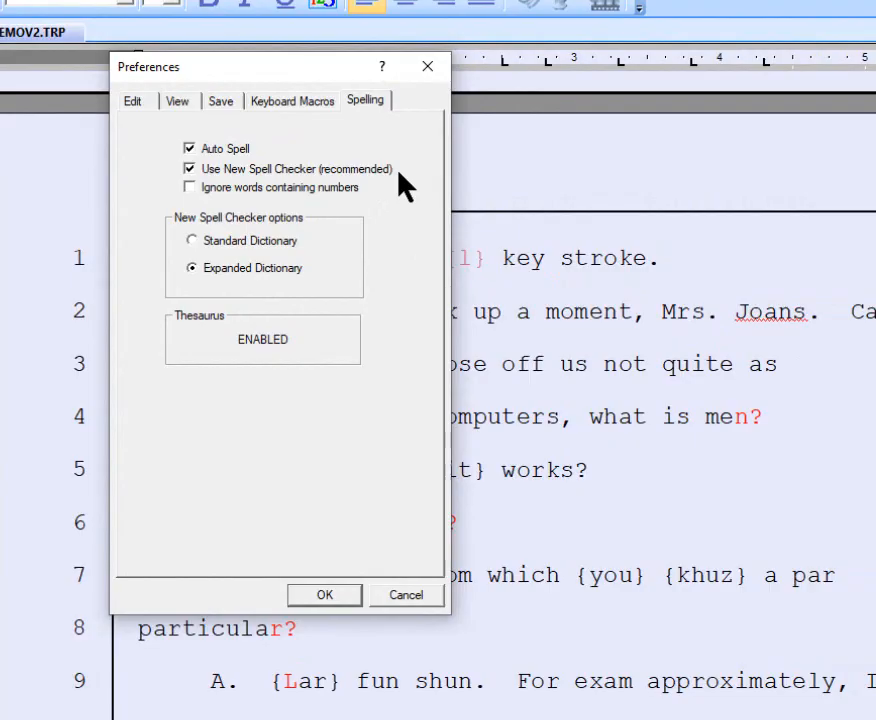
{"action": "left_click", "coordinate": [190, 187]}
{"action": "left_click", "coordinate": [341, 600]}
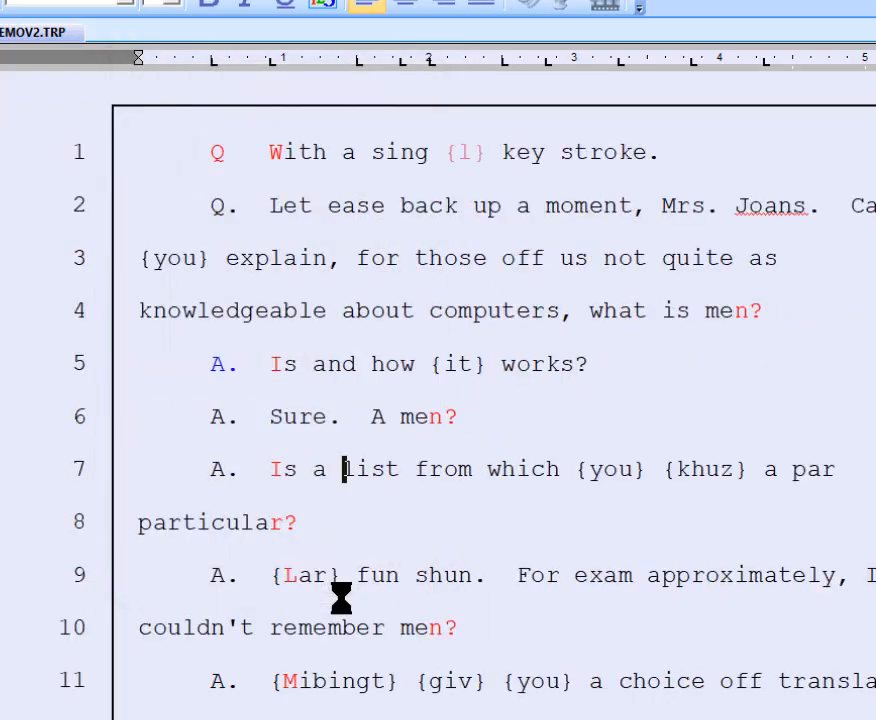